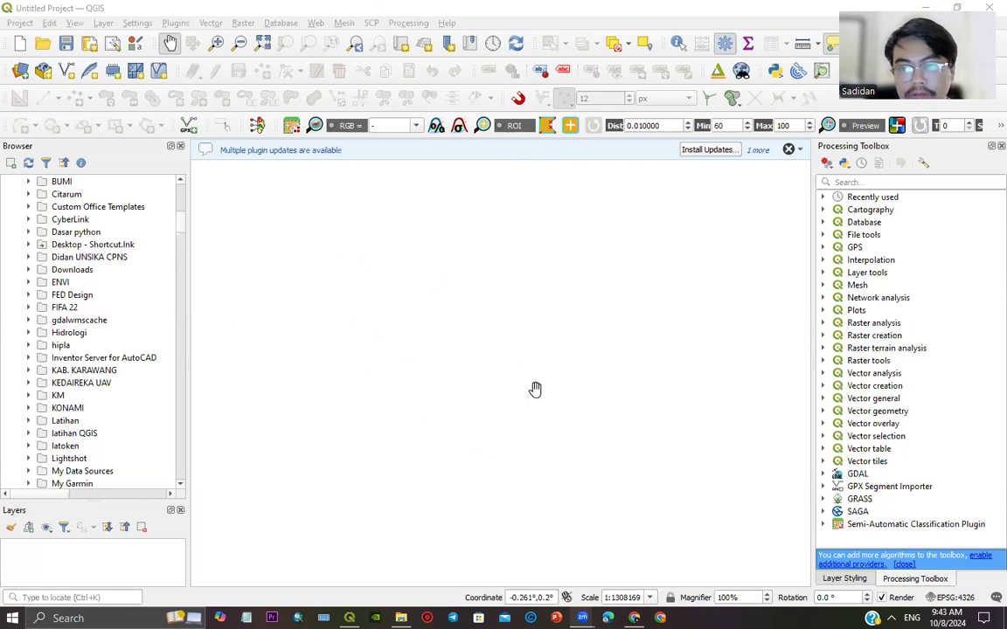
Step: Load the DEM Purwakarta.tif raster from the Peta folder in Documents into the project
scroll(44, 280, up, 8)
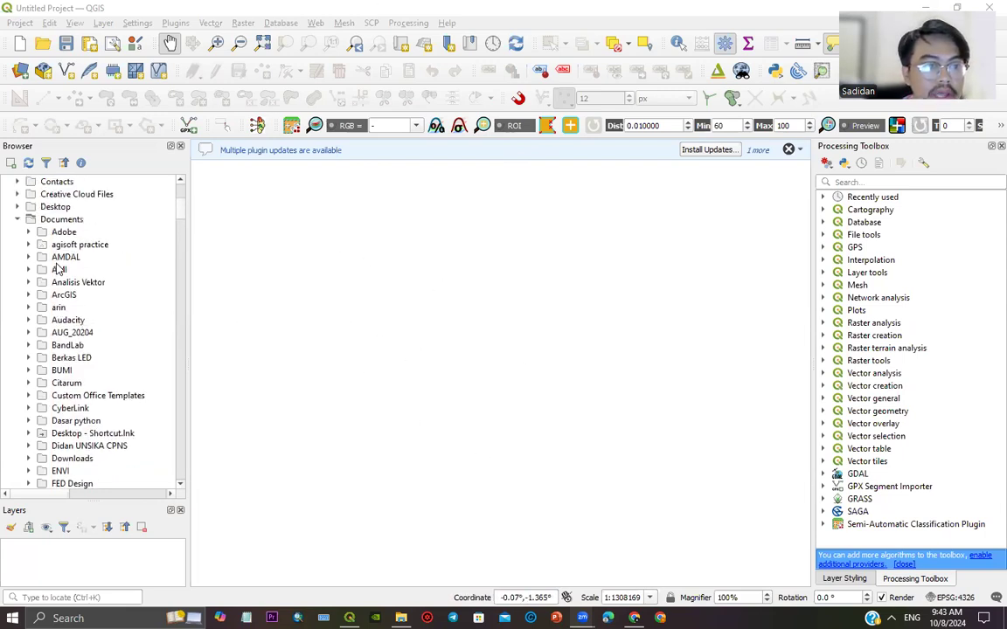
scroll(56, 271, down, 6)
scroll(58, 274, down, 2)
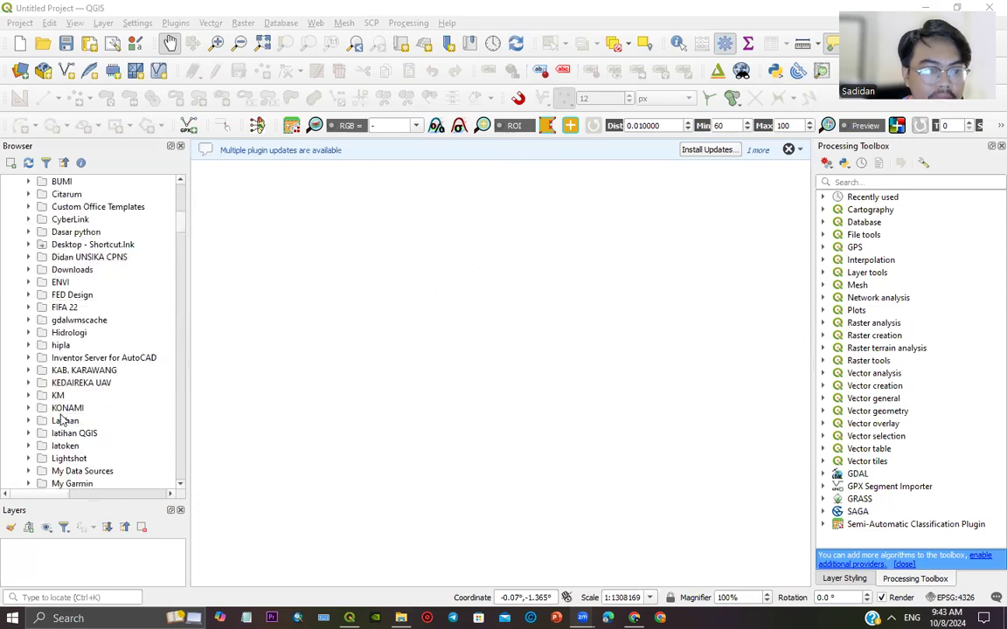
drag(120, 499, 130, 375)
click(88, 270)
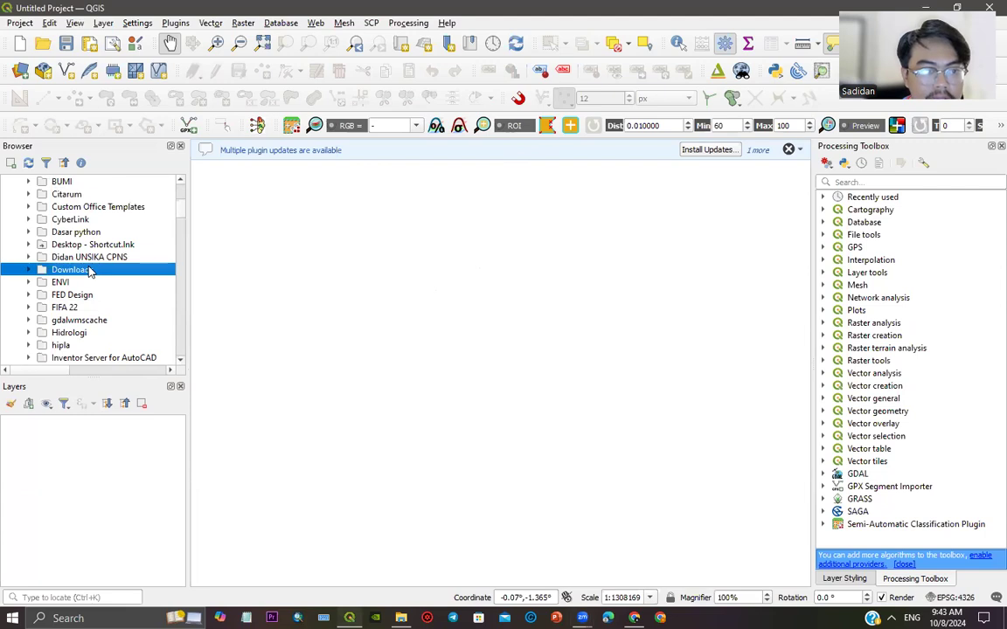
scroll(41, 288, down, 6)
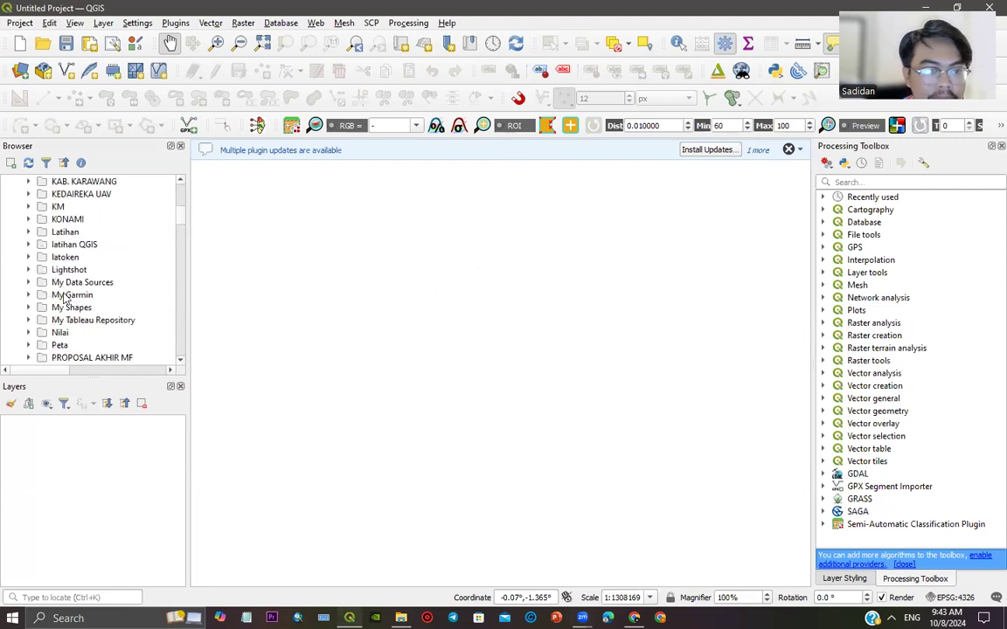
click(29, 307)
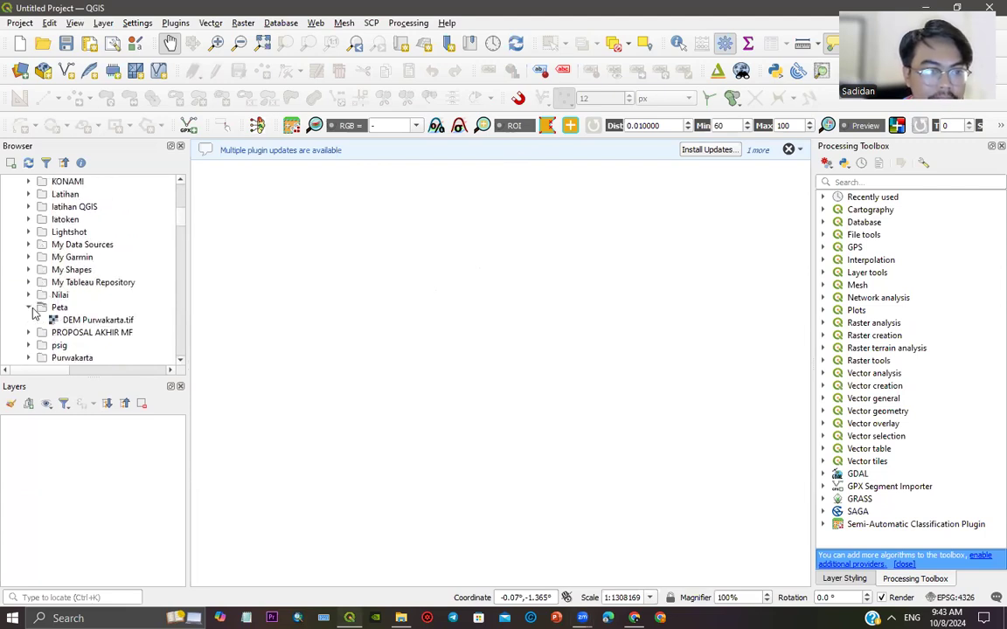
click(98, 320)
drag(145, 377, 112, 465)
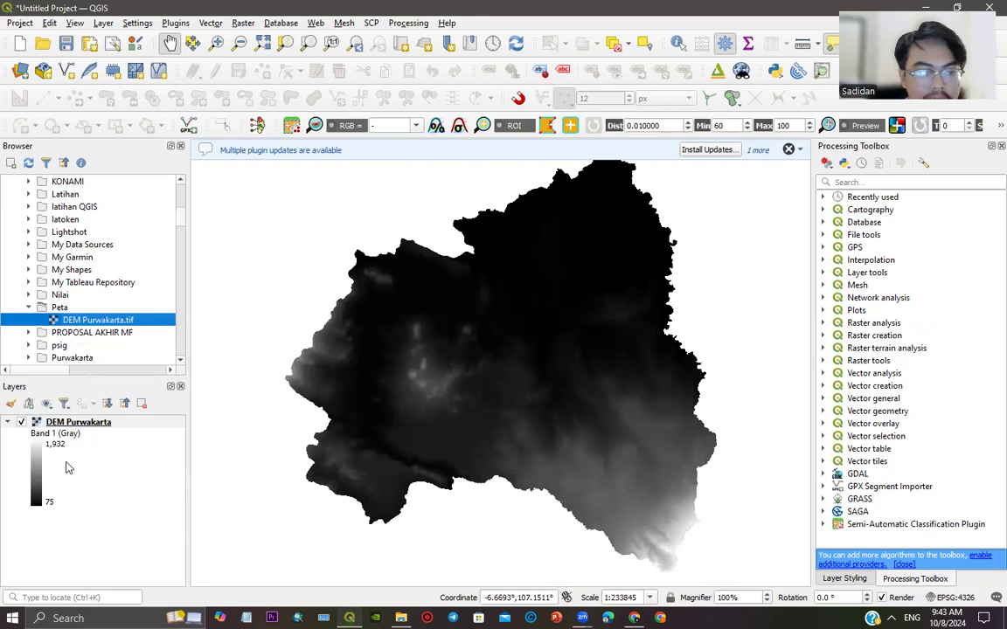
Step: Examine the grayscale elevation shading of the Purwakarta DEM, both as a whole and in close-up around the western peaks
drag(609, 425, 572, 442)
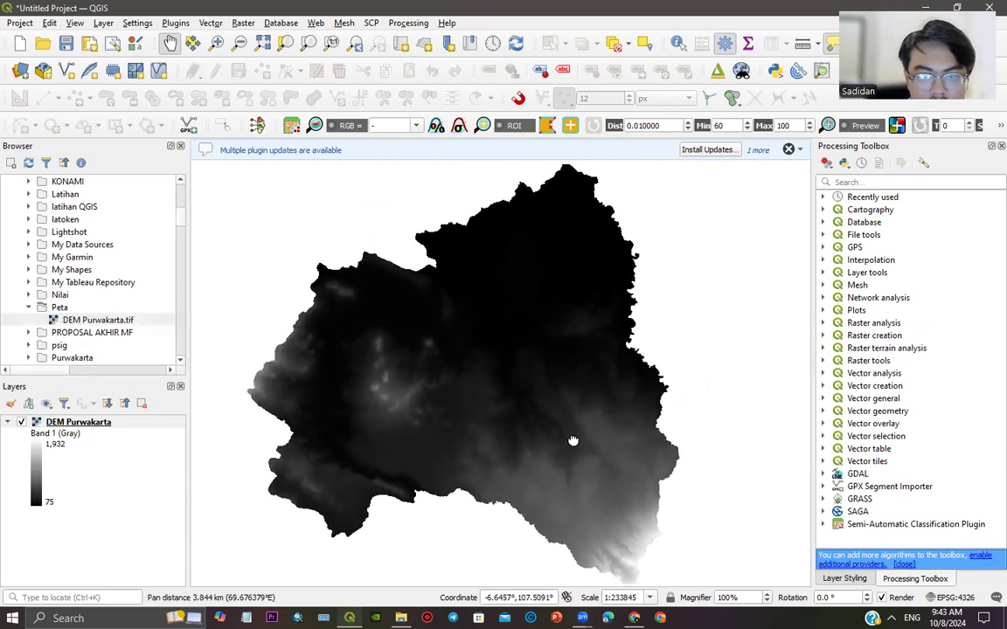
scroll(573, 440, up, 2)
drag(563, 297, 566, 375)
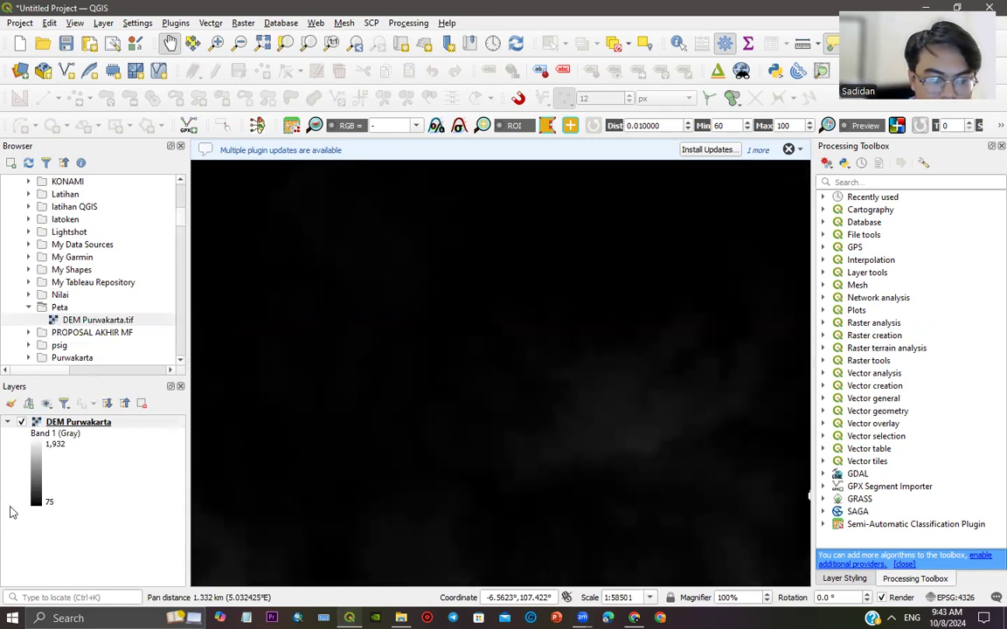
key(ctrl+shift+f)
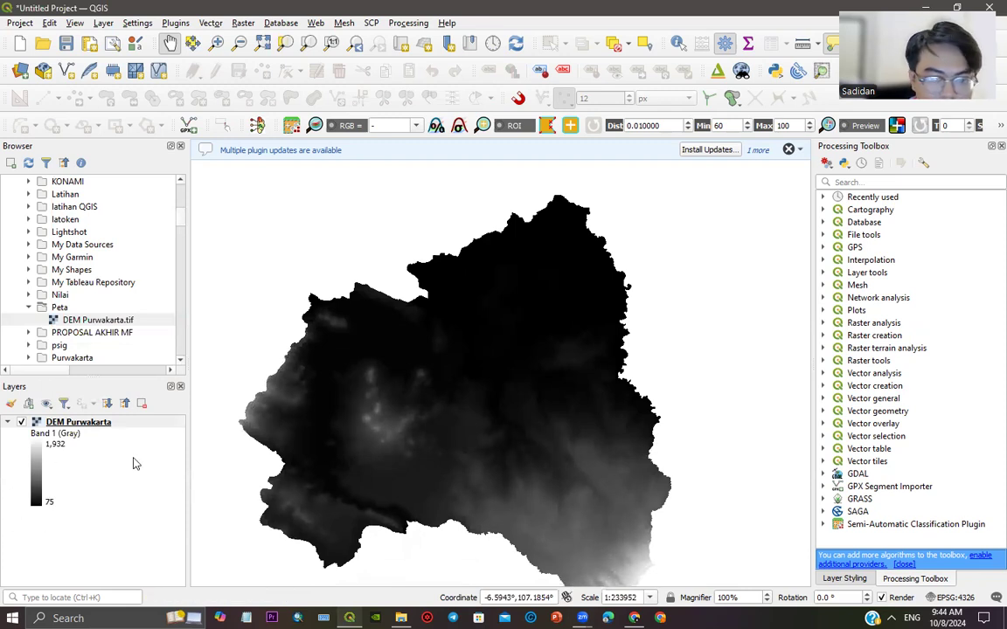
scroll(382, 416, up, 1)
scroll(543, 490, up, 1)
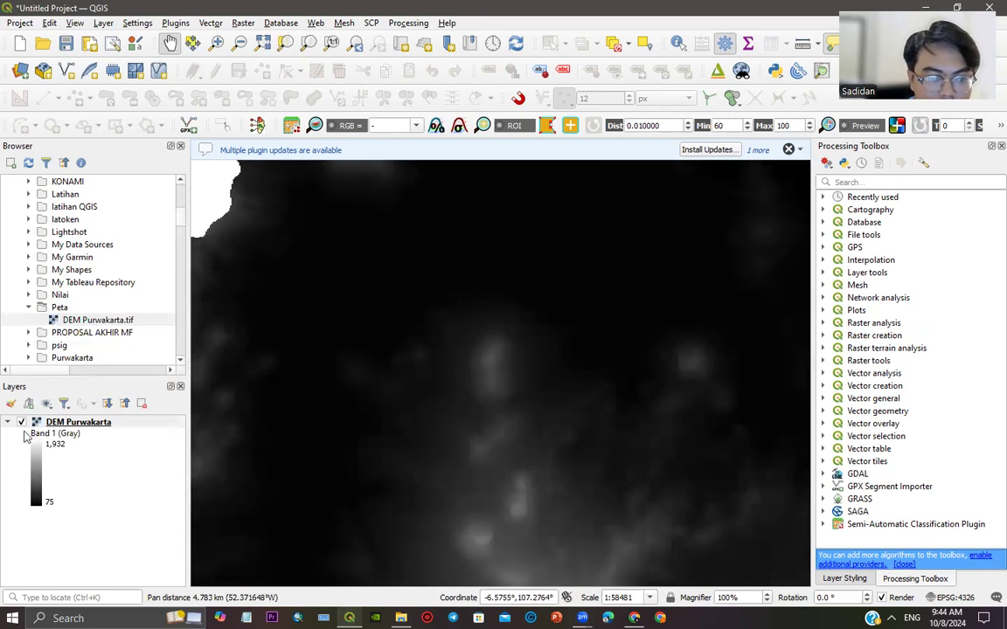
scroll(544, 434, down, 1)
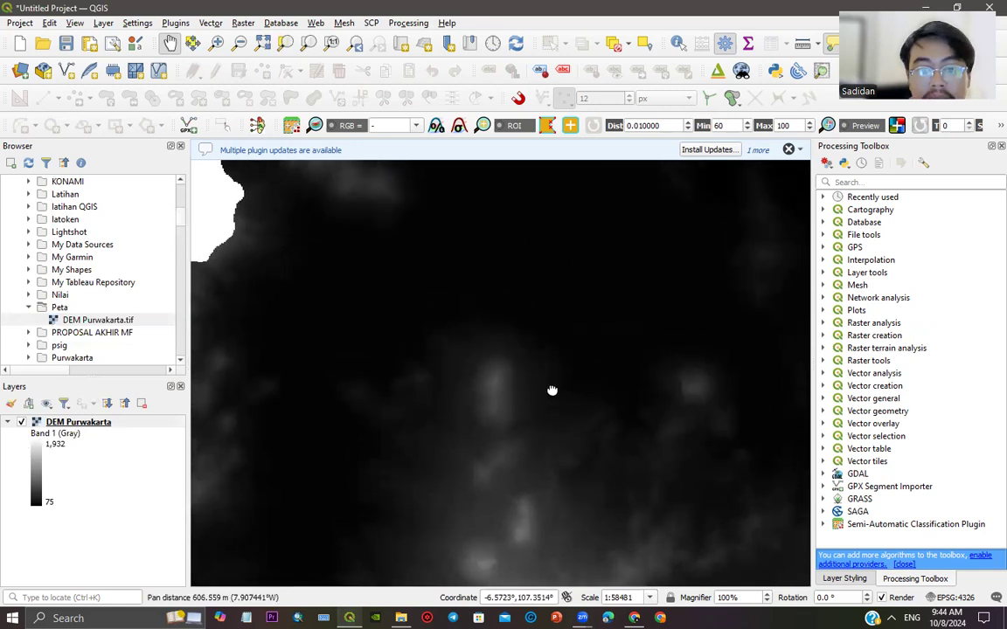
scroll(534, 384, down, 2)
scroll(456, 333, up, 2)
scroll(525, 343, down, 1)
scroll(463, 361, up, 1)
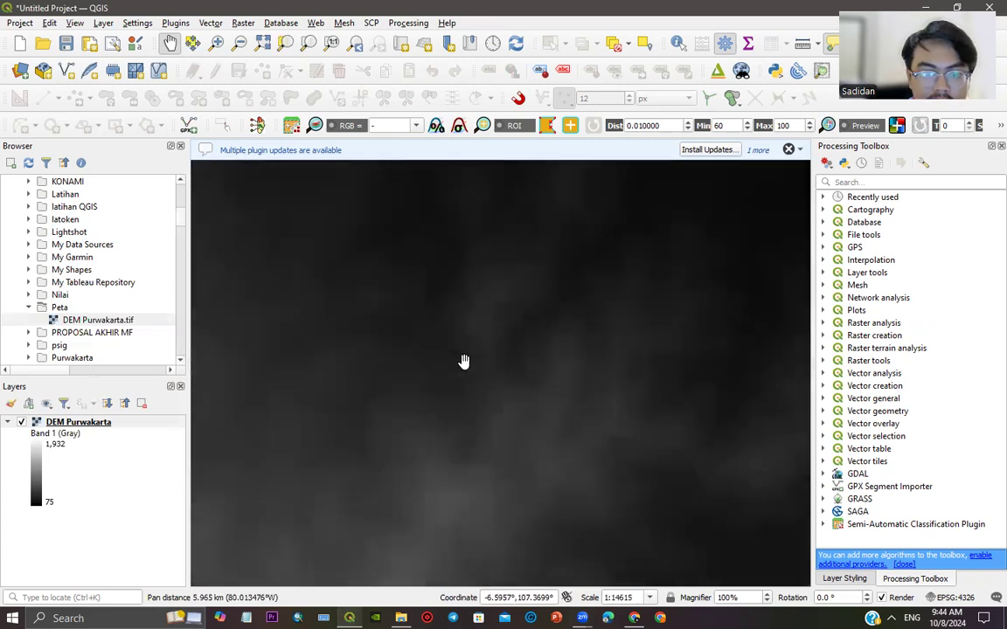
scroll(479, 371, down, 1)
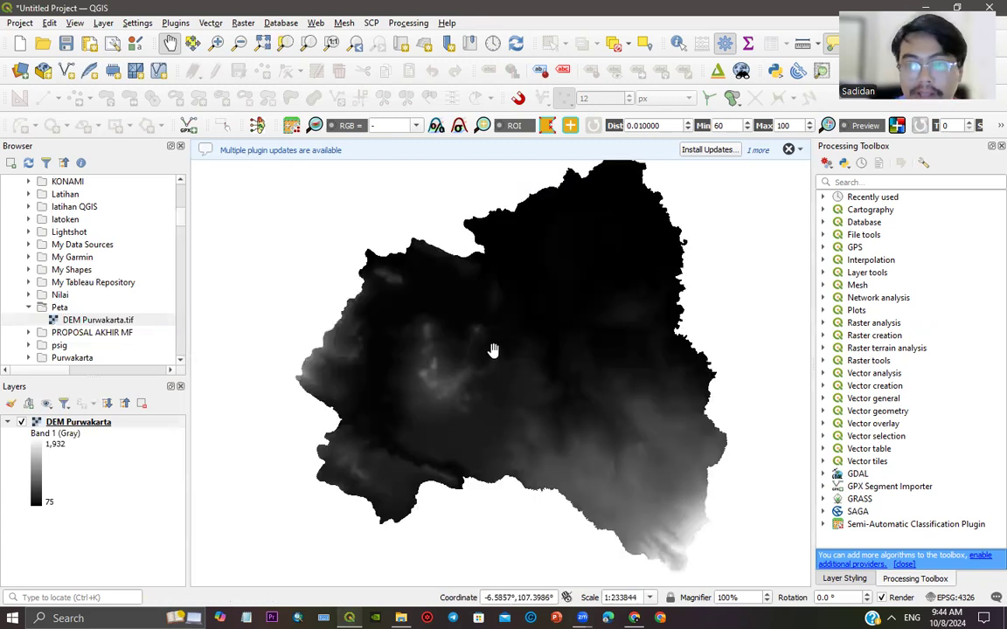
drag(565, 383, 555, 381)
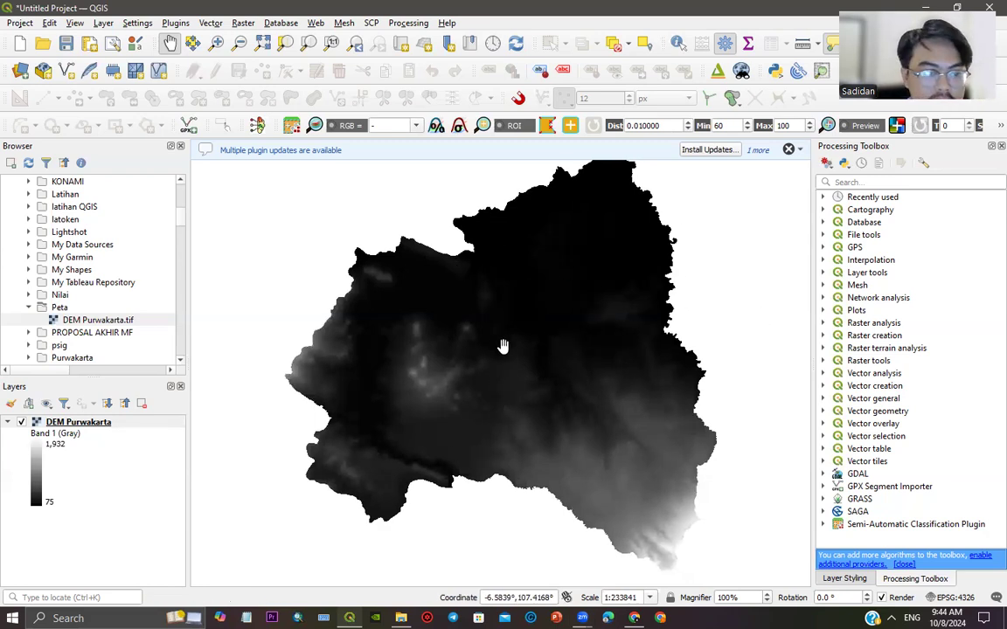
click(102, 425)
right_click(102, 425)
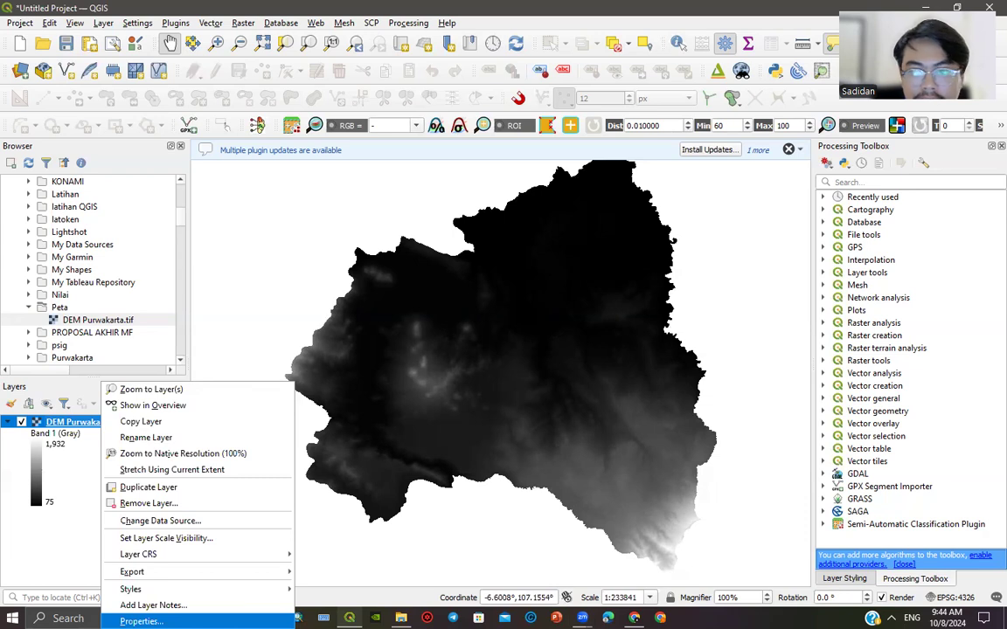
click(140, 621)
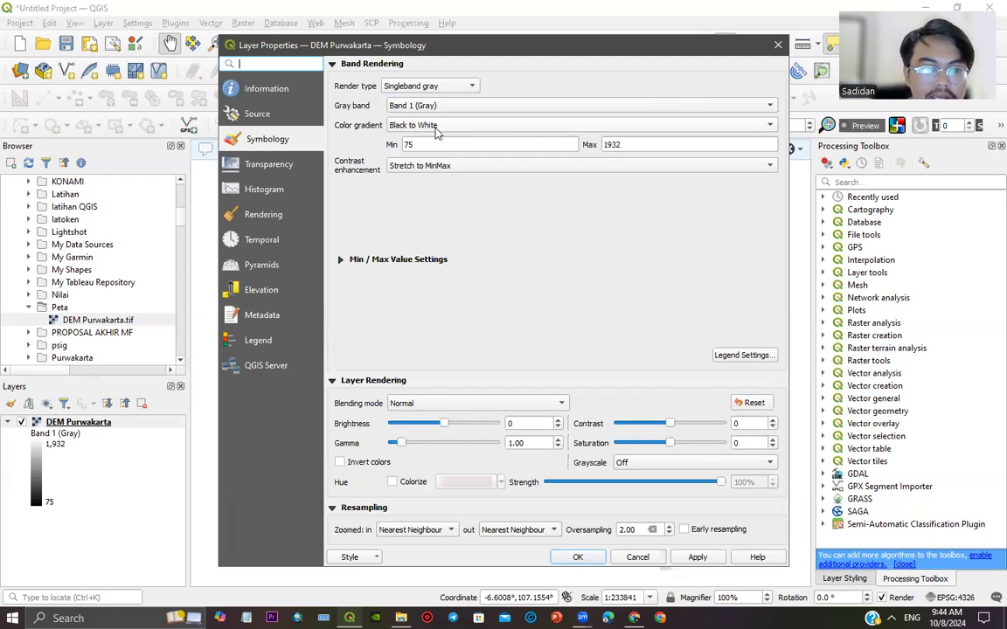
click(778, 45)
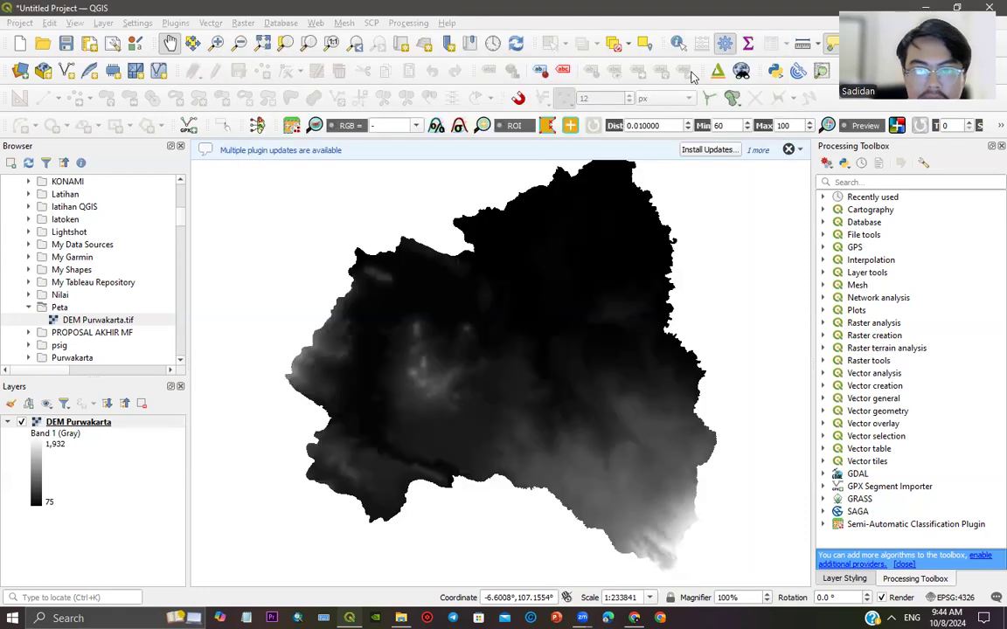
Step: Render the DEM Purwakarta layer as Contours from Band 1 (Gray) with a contour interval of 100, and apply the symbology
right_click(92, 423)
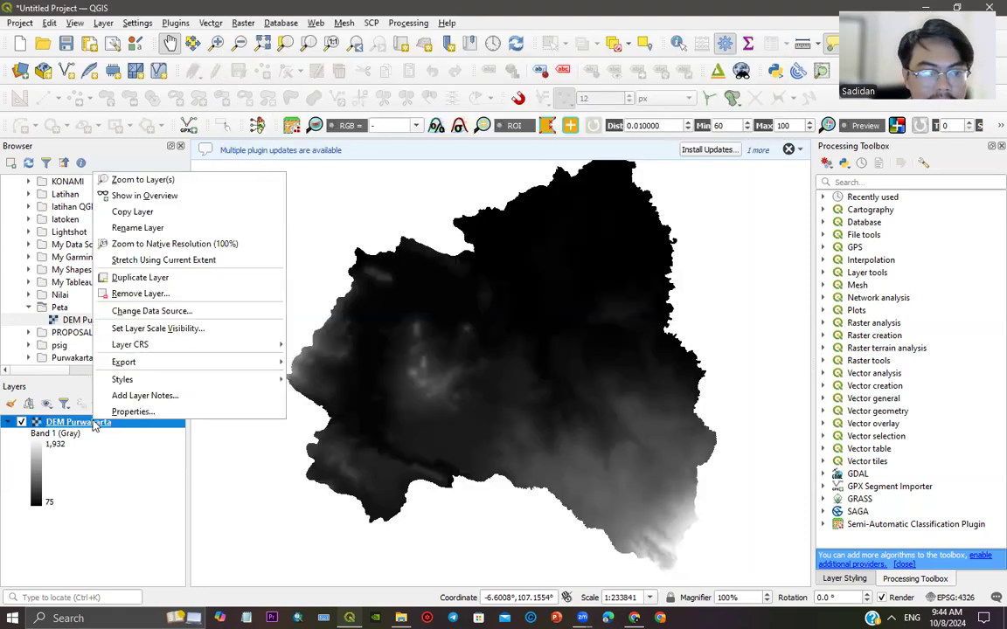
click(146, 411)
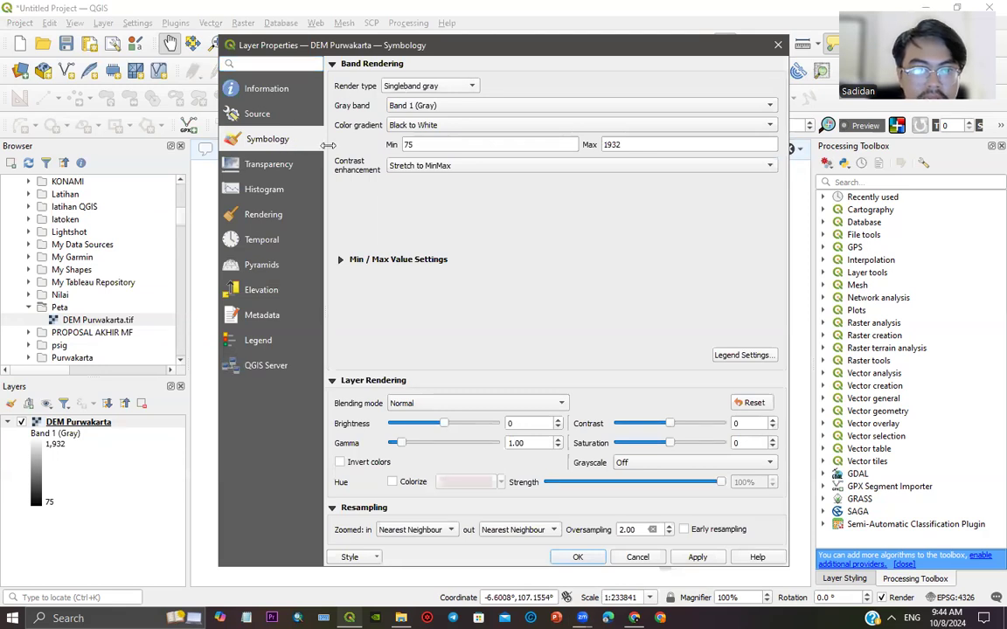
click(395, 87)
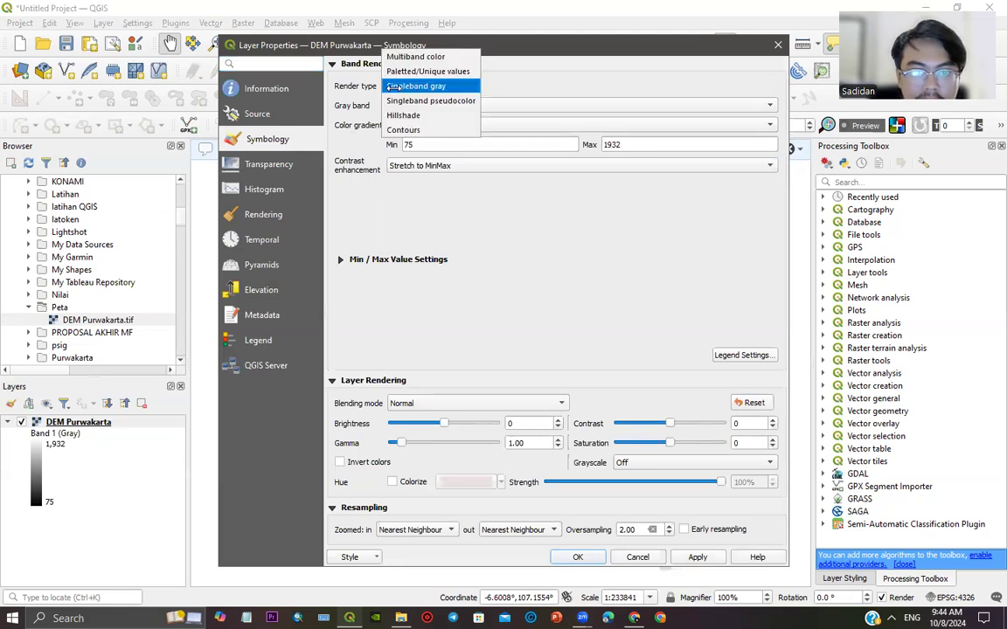
click(470, 128)
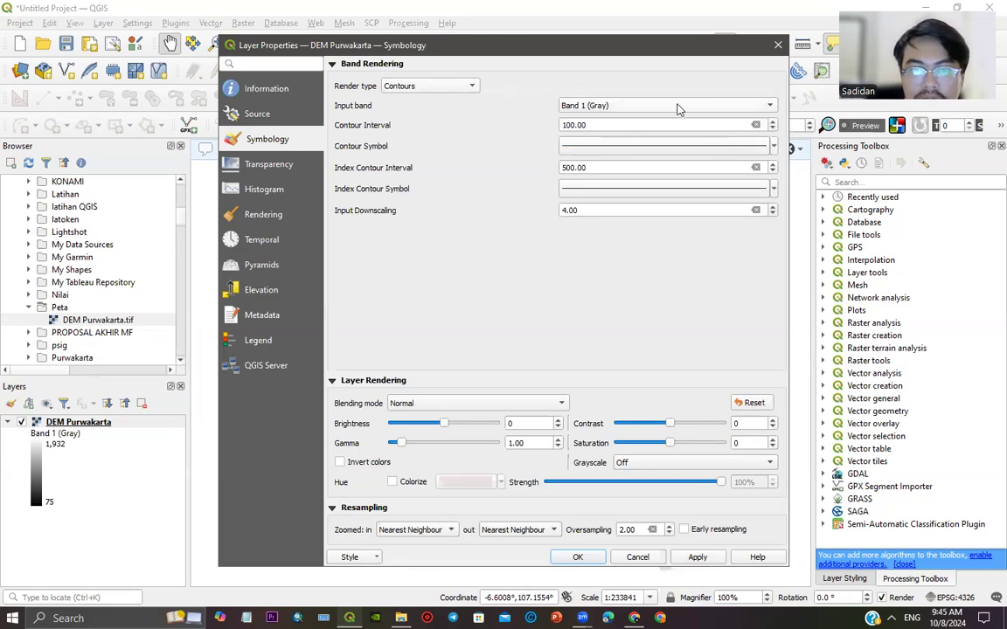
click(683, 169)
click(772, 122)
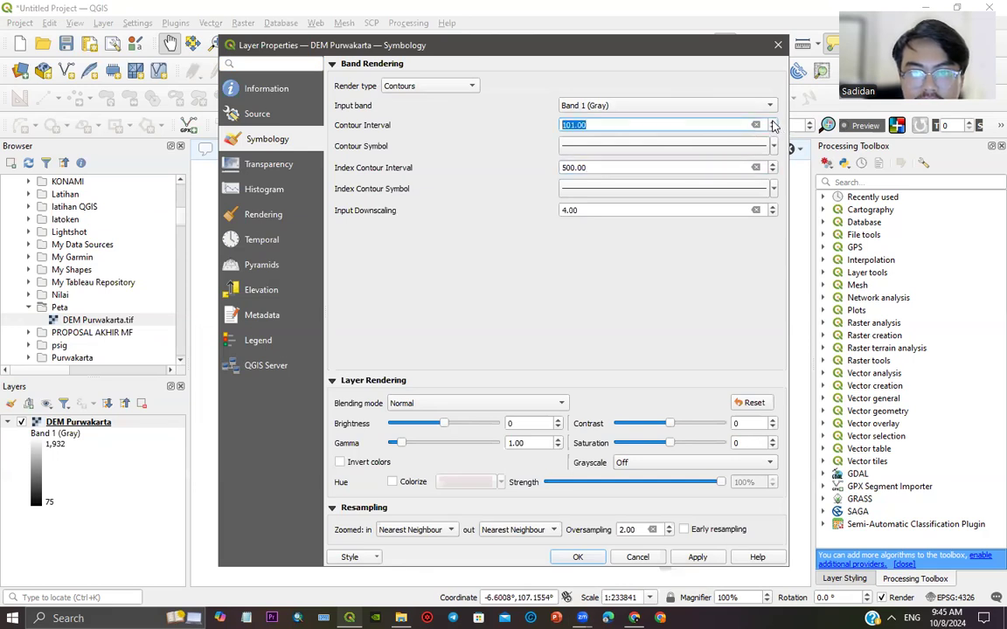
click(772, 128)
click(704, 107)
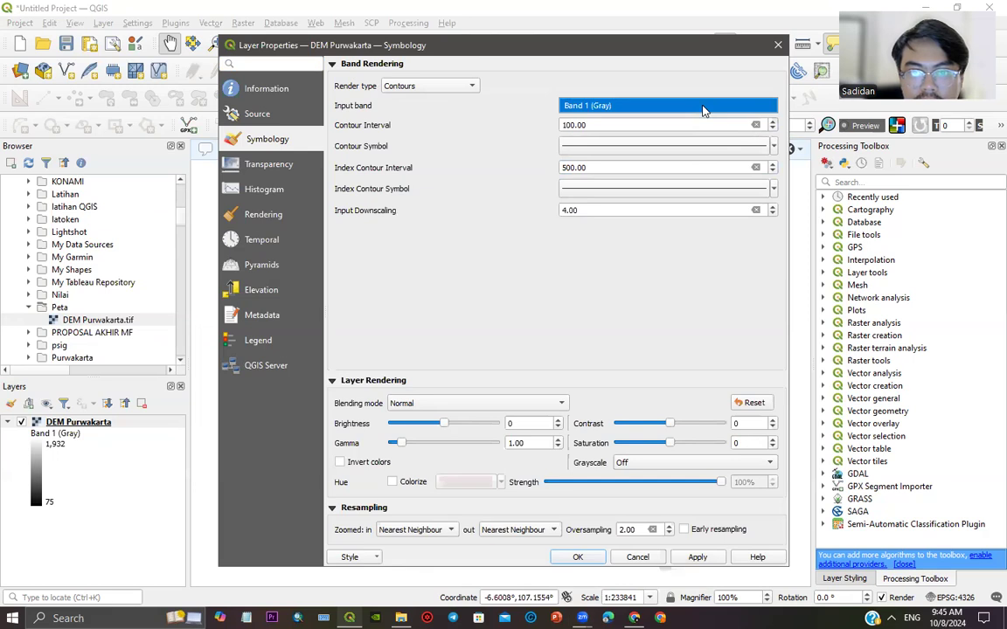
click(647, 107)
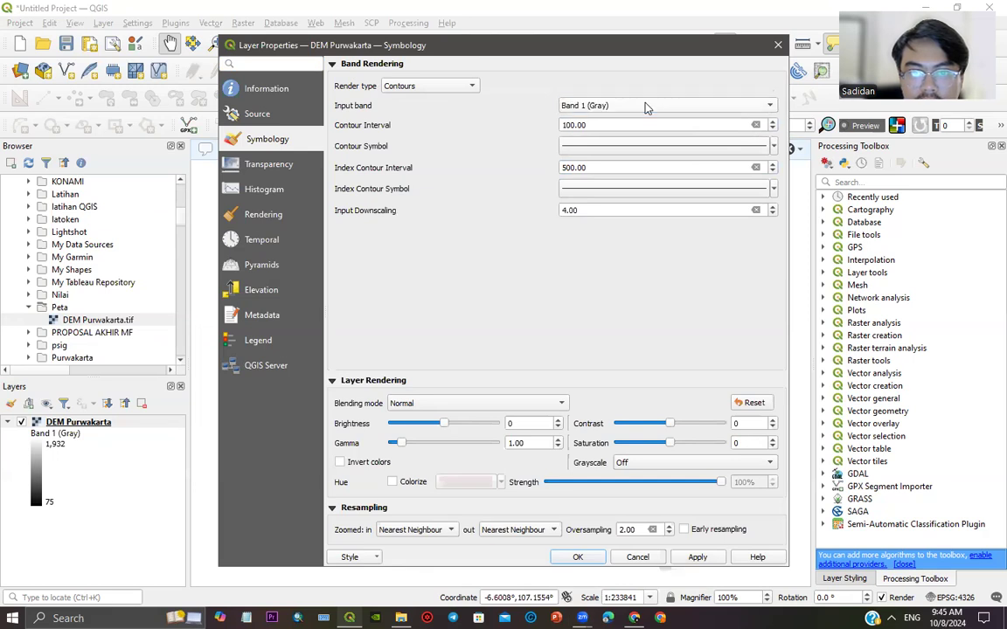
click(717, 152)
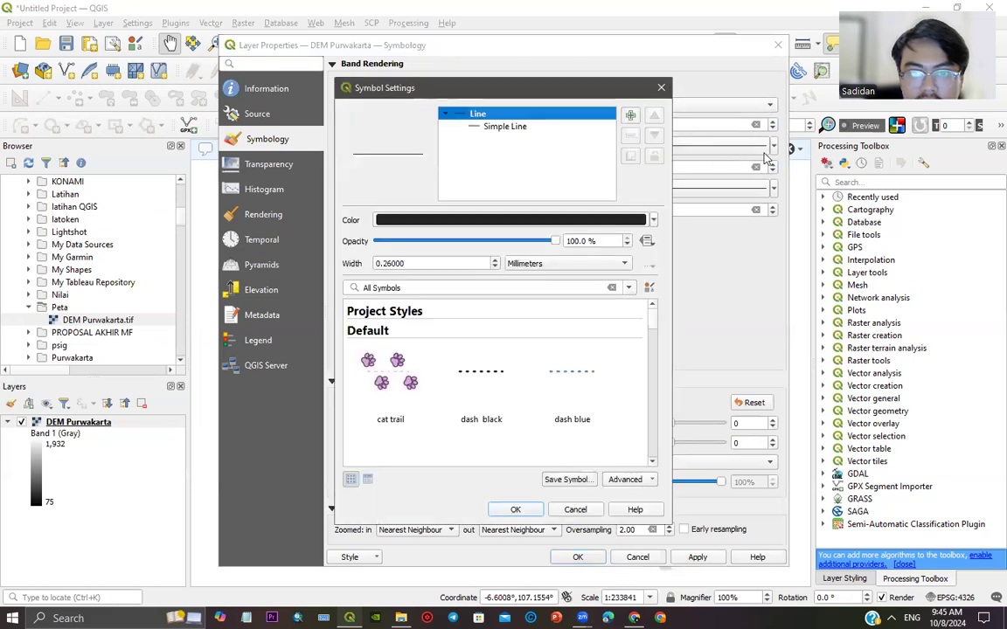
click(660, 88)
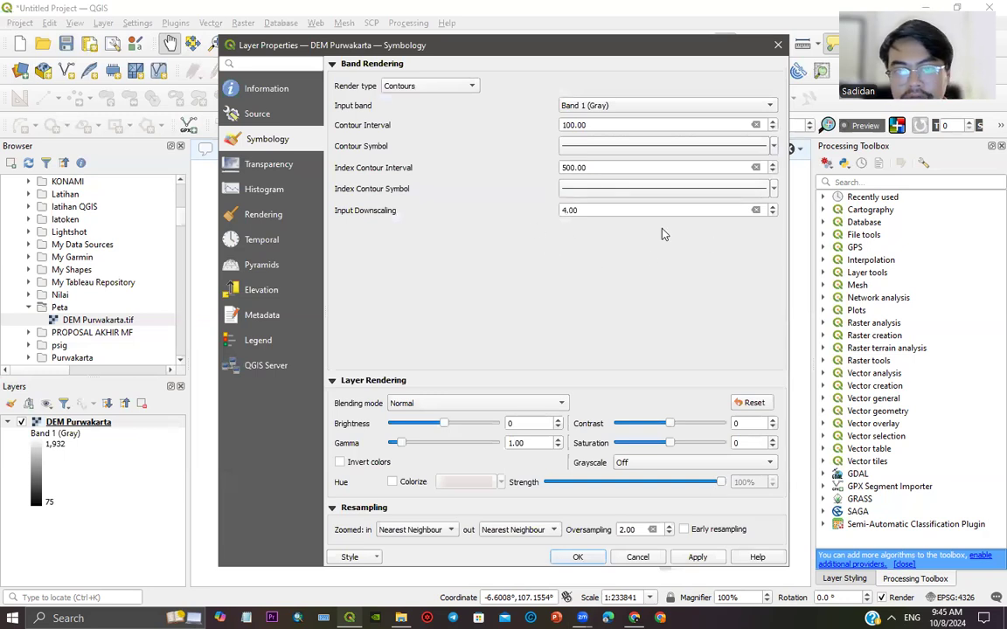
click(578, 557)
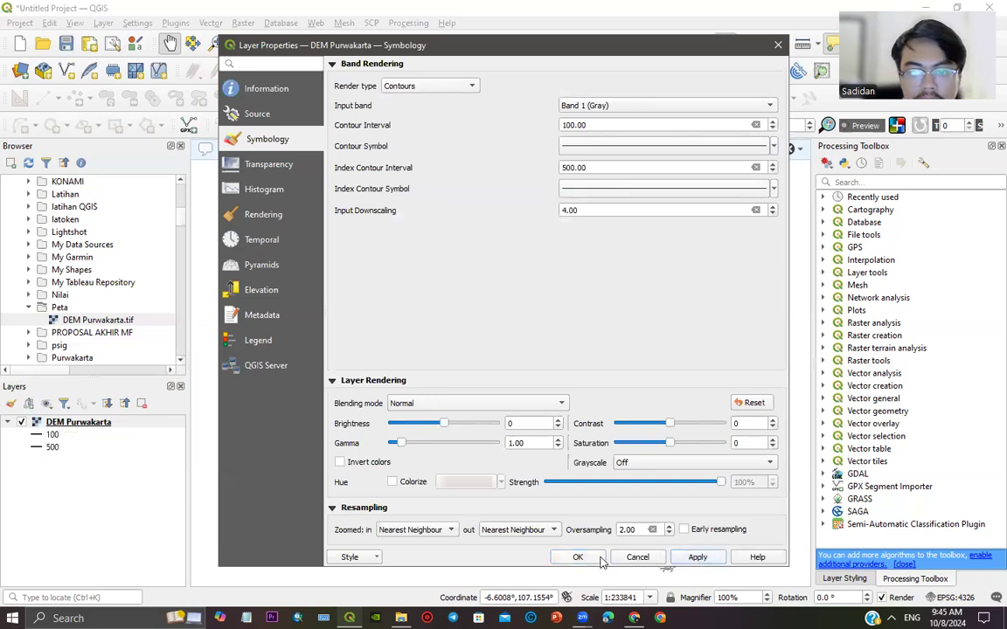
Step: Examine the contour lines across Purwakarta, comparing their spacing and shape around the peaks, steep slopes and flatter areas
drag(525, 343, 548, 337)
scroll(547, 336, up, 2)
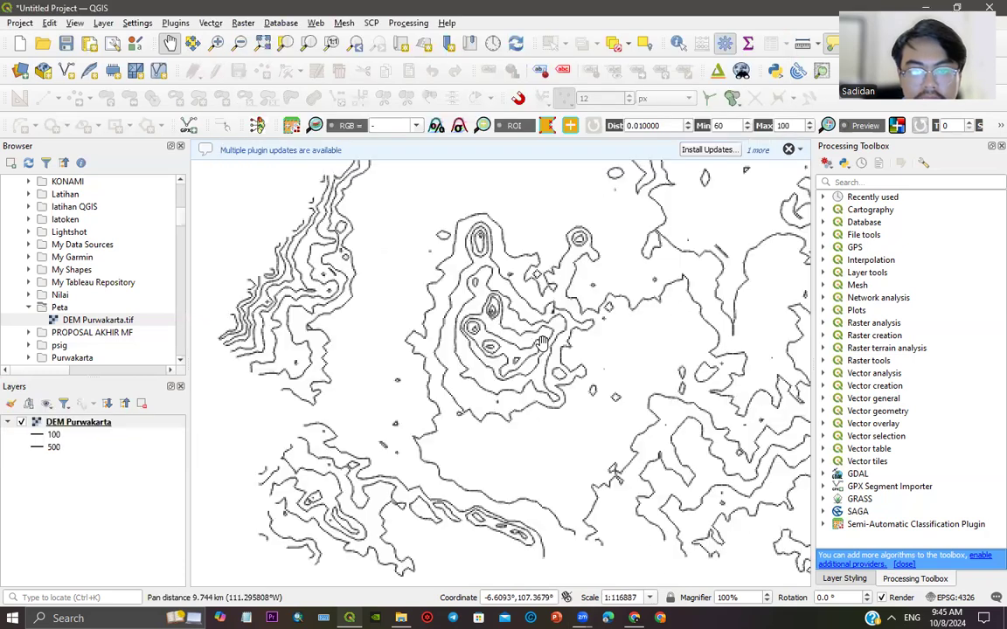
scroll(475, 341, down, 3)
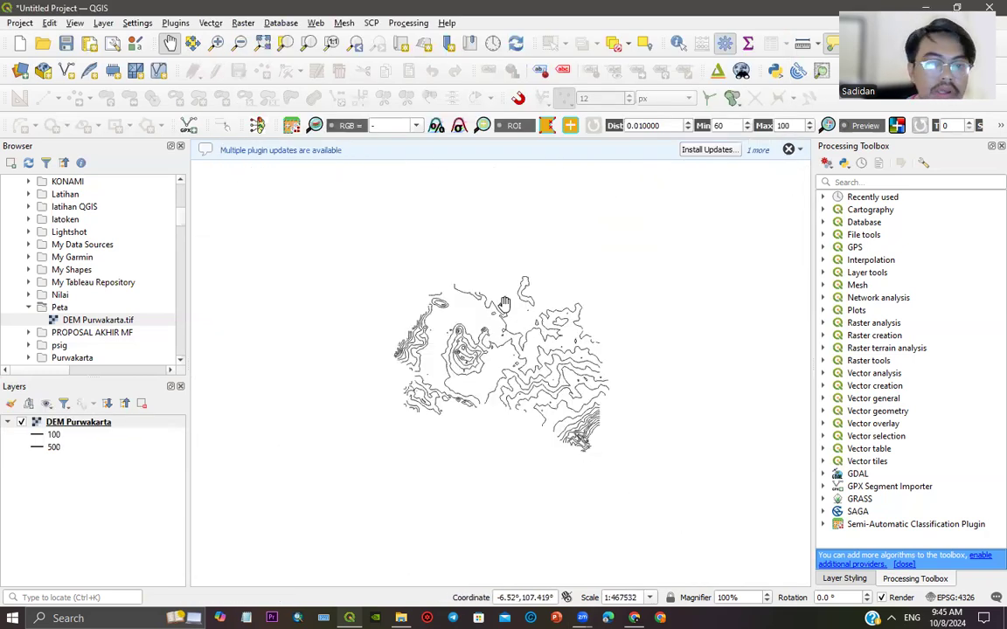
scroll(519, 306, up, 5)
scroll(678, 288, down, 2)
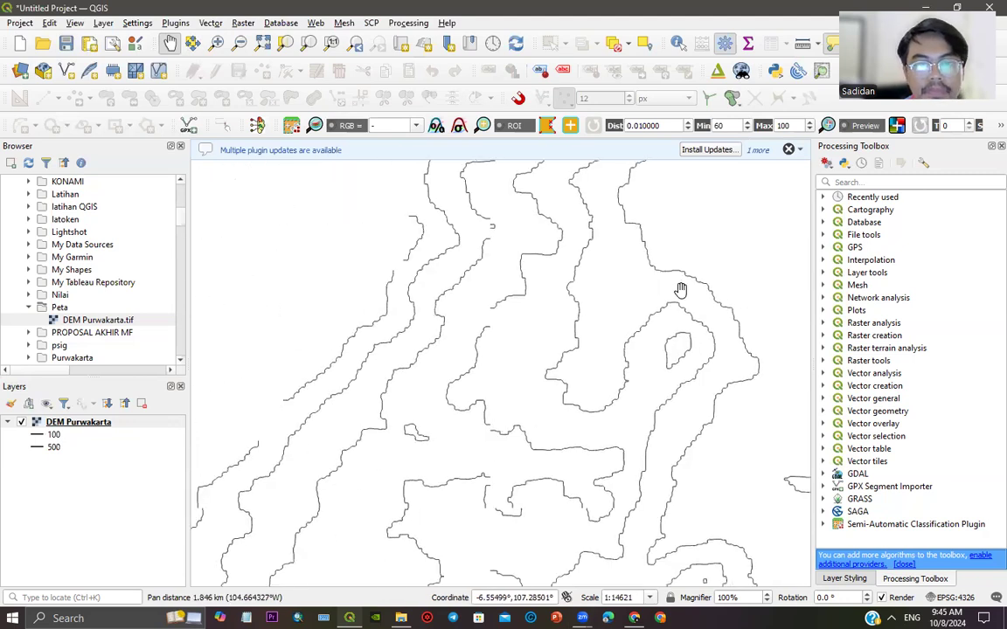
drag(685, 413, 555, 319)
scroll(456, 387, down, 1)
drag(456, 387, 424, 325)
scroll(511, 387, up, 3)
drag(512, 387, 529, 409)
scroll(737, 342, down, 3)
drag(736, 342, 444, 370)
scroll(489, 393, up, 2)
scroll(473, 383, up, 1)
scroll(407, 377, down, 1)
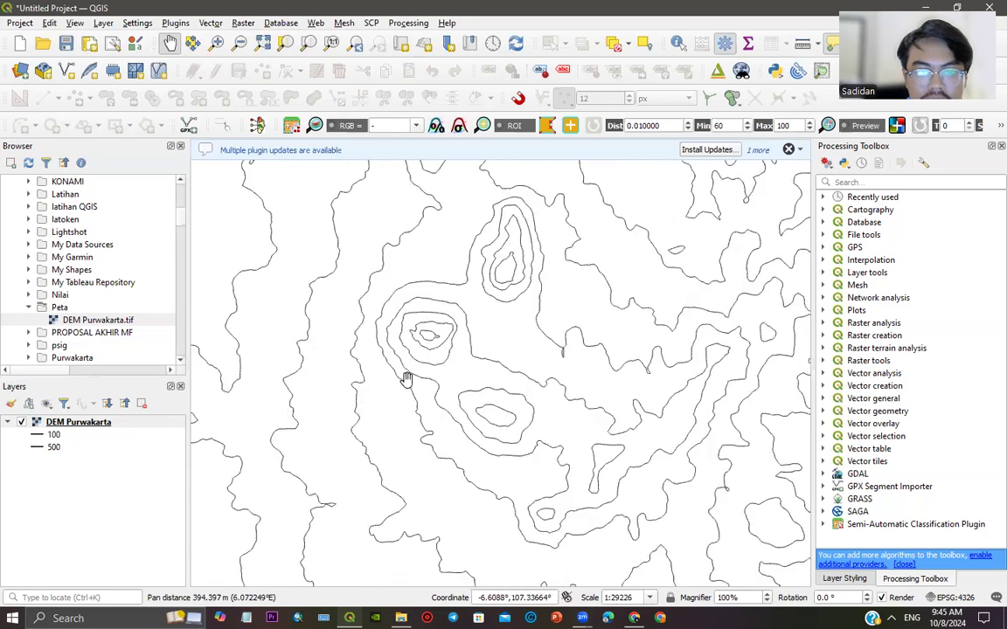
scroll(388, 340, down, 2)
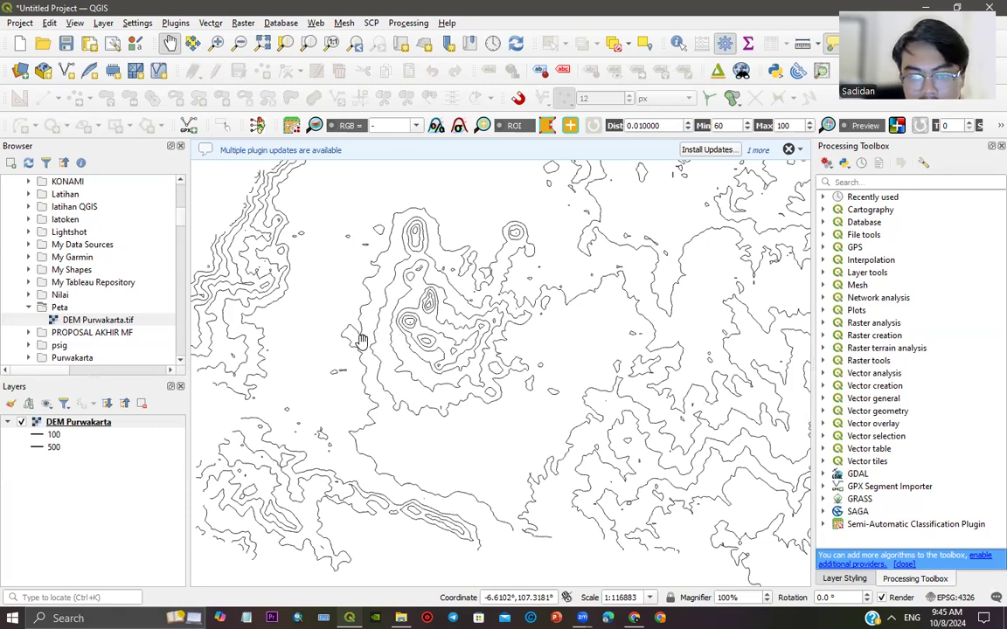
scroll(411, 354, up, 3)
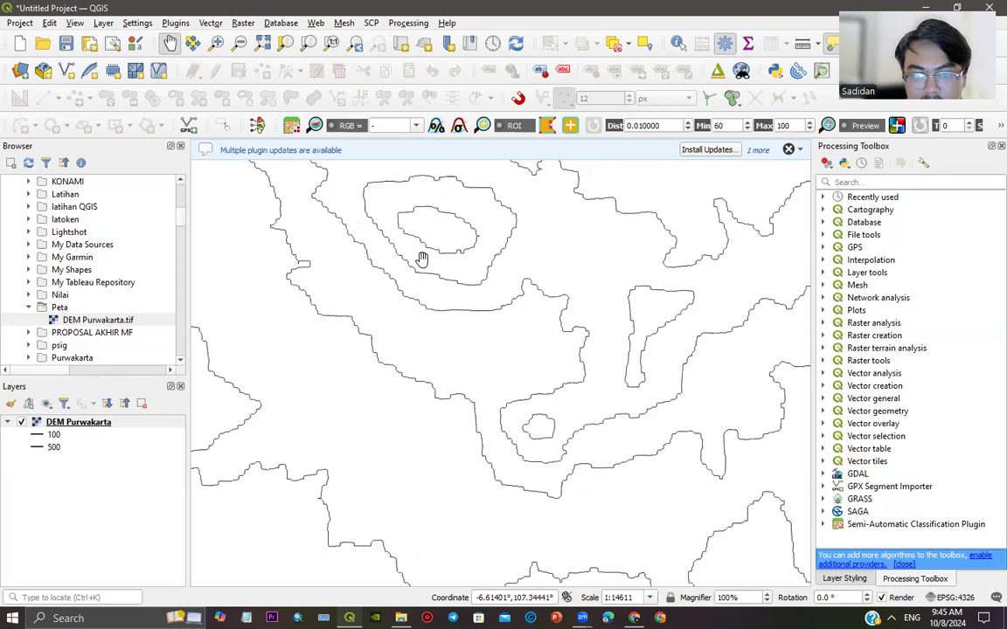
scroll(445, 260, down, 3)
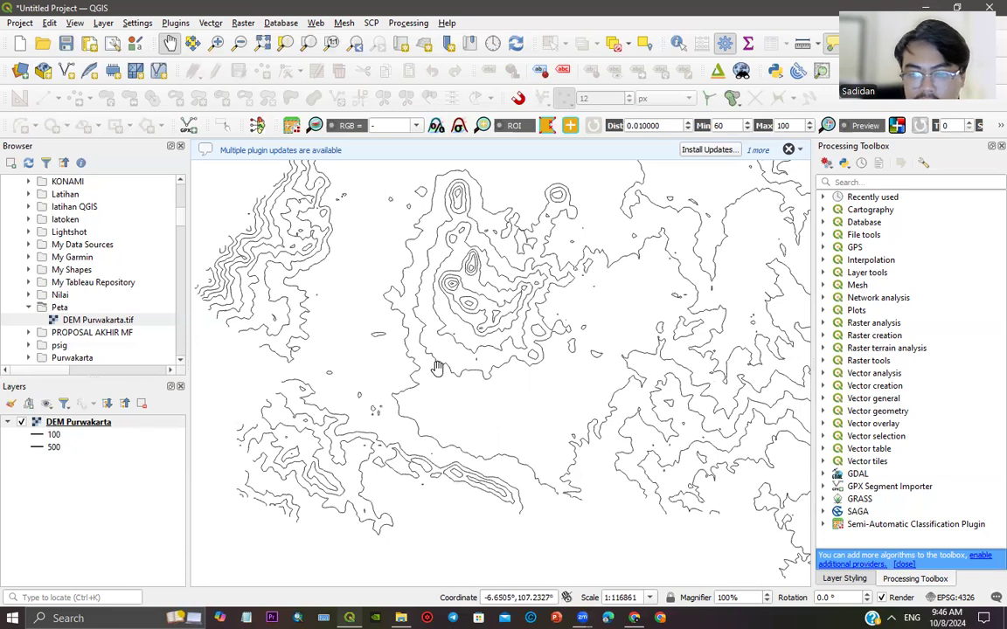
scroll(639, 332, down, 1)
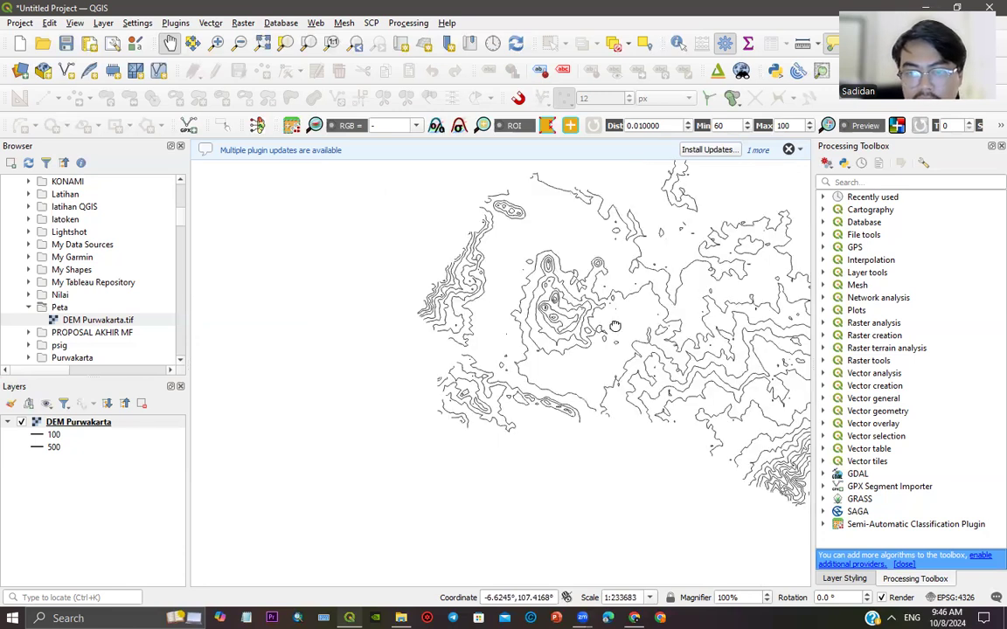
Step: Inspect the 100-interval contour lines in close-up around the southeastern mountain of Purwakarta and in the terrain west of it
drag(614, 326, 385, 318)
drag(438, 370, 357, 272)
scroll(476, 376, up, 4)
scroll(478, 378, down, 2)
drag(542, 290, 559, 369)
scroll(551, 285, up, 2)
scroll(445, 395, down, 1)
scroll(460, 370, up, 2)
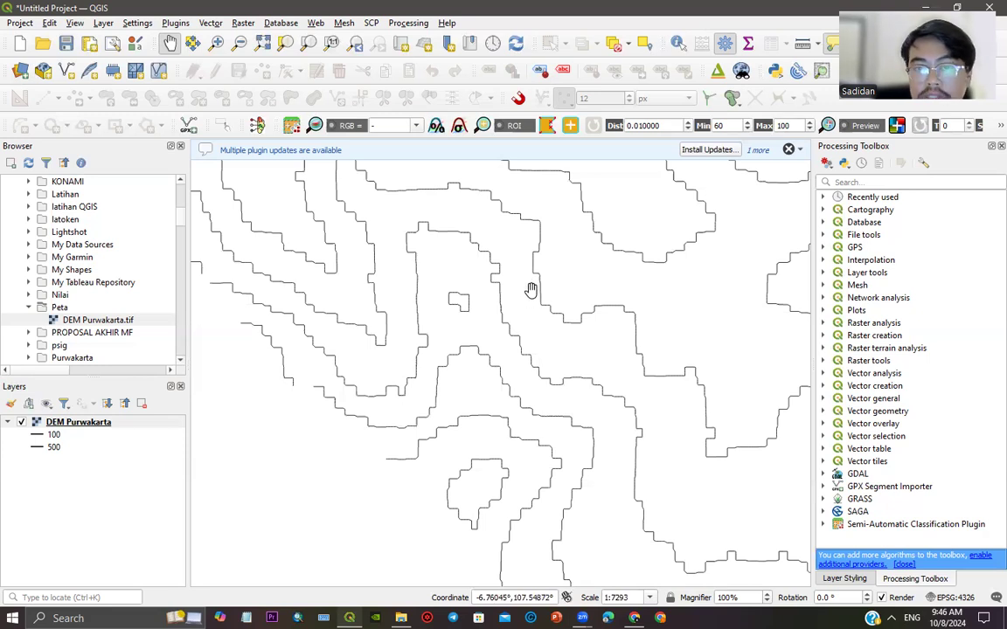
scroll(495, 332, down, 5)
scroll(493, 326, down, 1)
scroll(495, 310, up, 2)
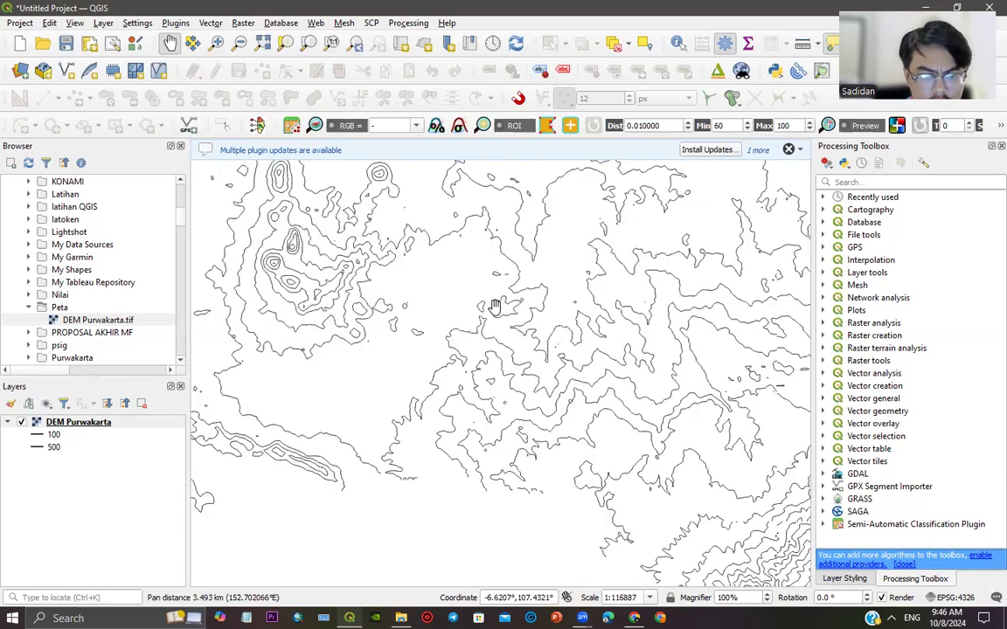
drag(495, 306, 468, 195)
Step: Review the DEM Purwakarta layer's contour symbology, checking the contour symbol settings, render type and input band without changing them
click(79, 422)
right_click(79, 422)
click(92, 414)
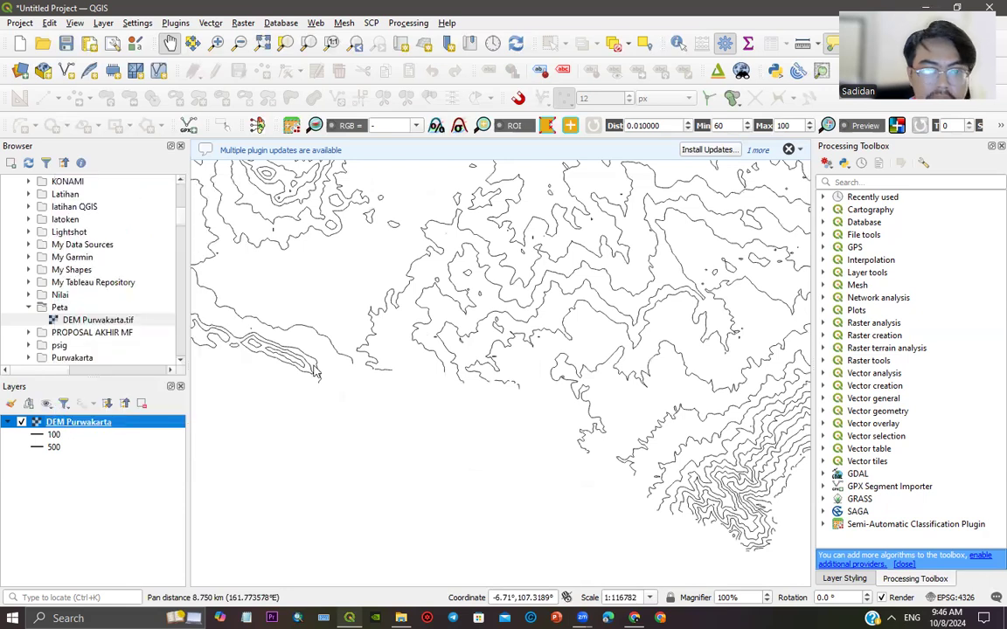
click(734, 168)
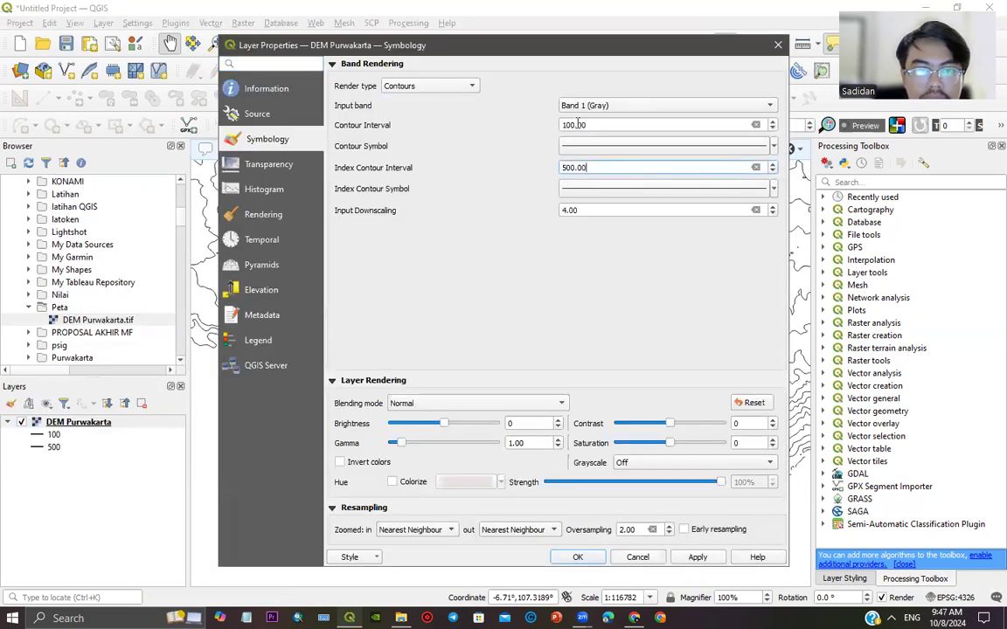
click(600, 146)
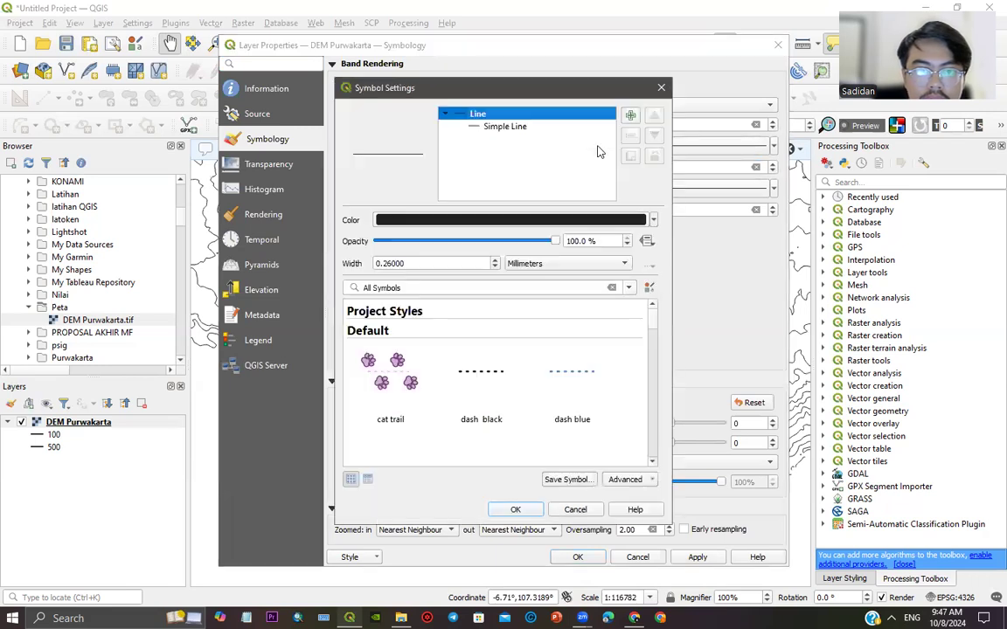
click(660, 88)
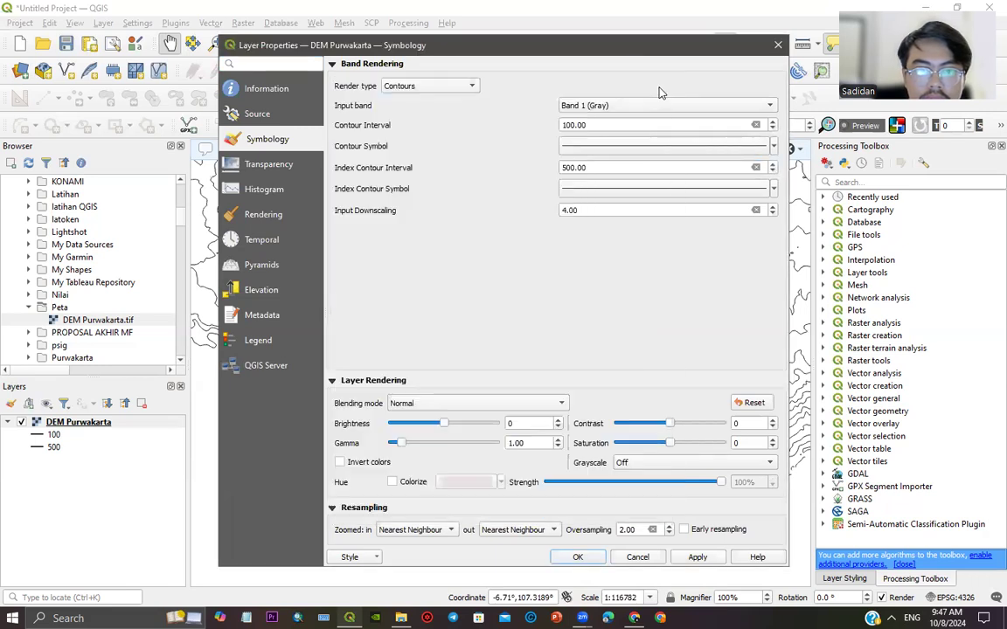
click(470, 87)
click(578, 103)
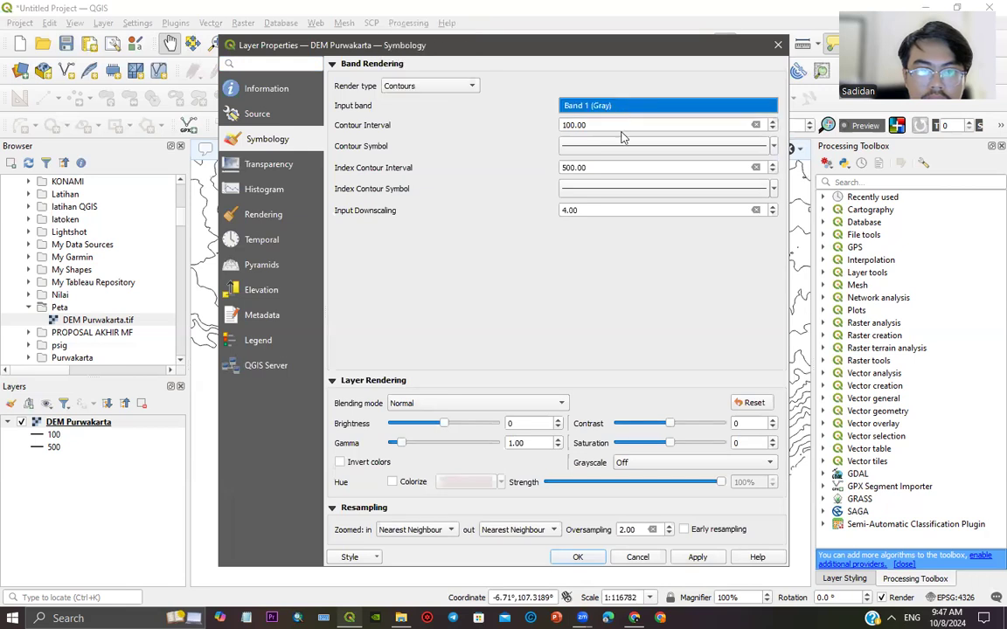
Step: Set the DEM Purwakarta contour interval to 200, apply it and check the line spacing on the map
click(583, 126)
drag(575, 125, 518, 129)
text(2)
key(Return)
drag(522, 213, 600, 359)
scroll(590, 357, down, 2)
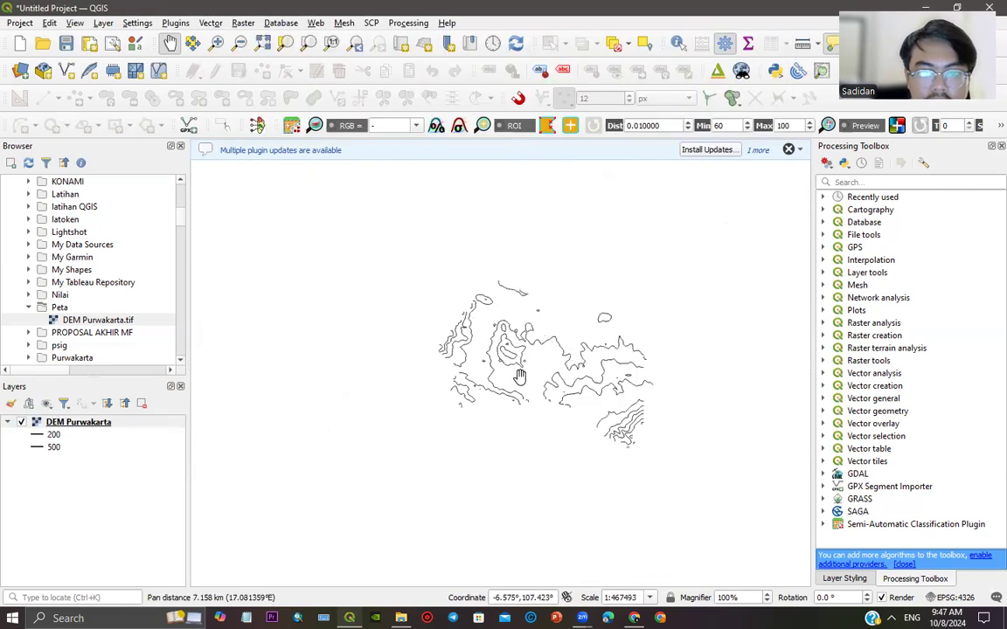
scroll(519, 376, up, 2)
drag(550, 314, 469, 339)
scroll(468, 339, up, 2)
Step: Change the contour interval in the DEM Purwakarta layer's symbology to 12.5 and apply it
right_click(112, 424)
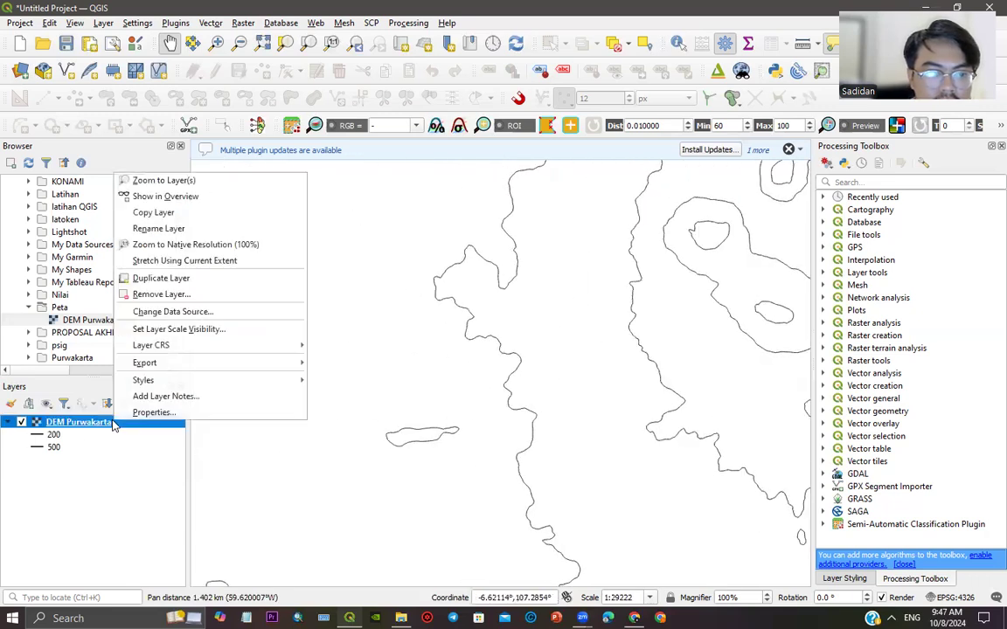
click(154, 411)
click(594, 125)
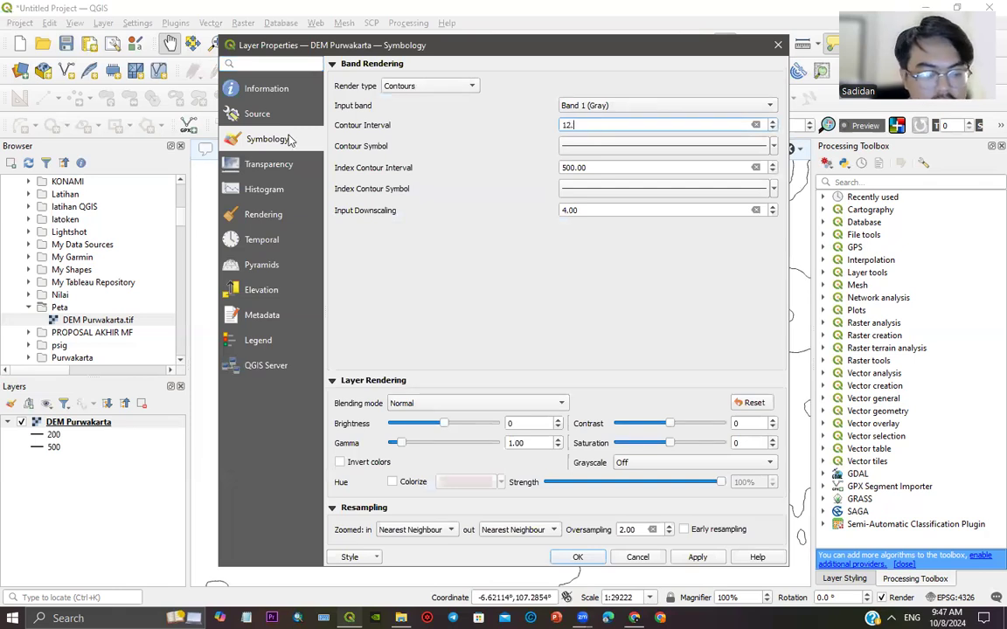
key(Return)
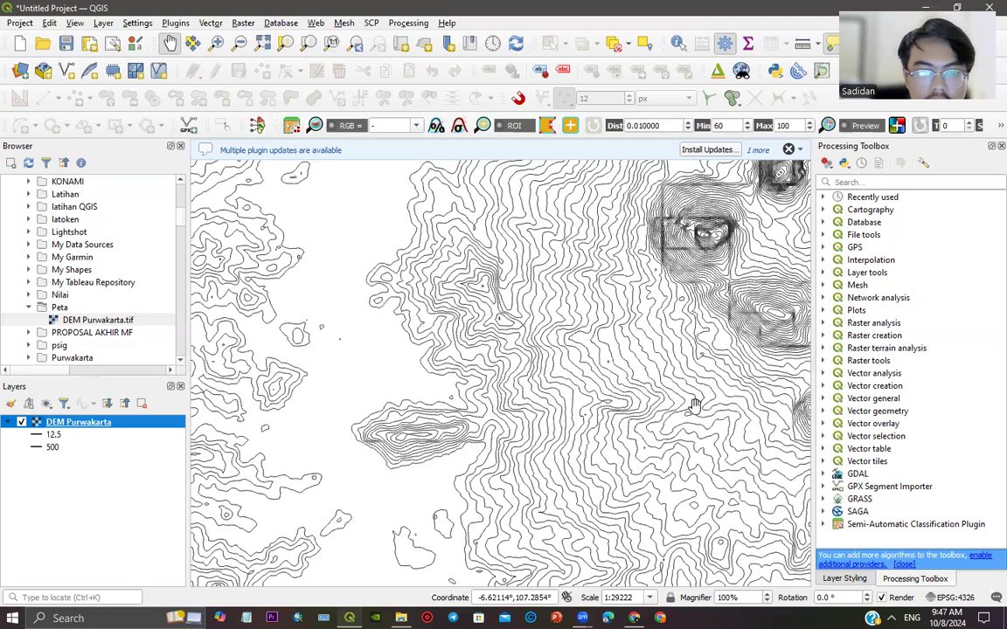
Step: Examine the 12.5-interval contours across Purwakarta, comparing line density around the central peaks with the surrounding terrain
scroll(629, 367, down, 2)
scroll(524, 341, down, 1)
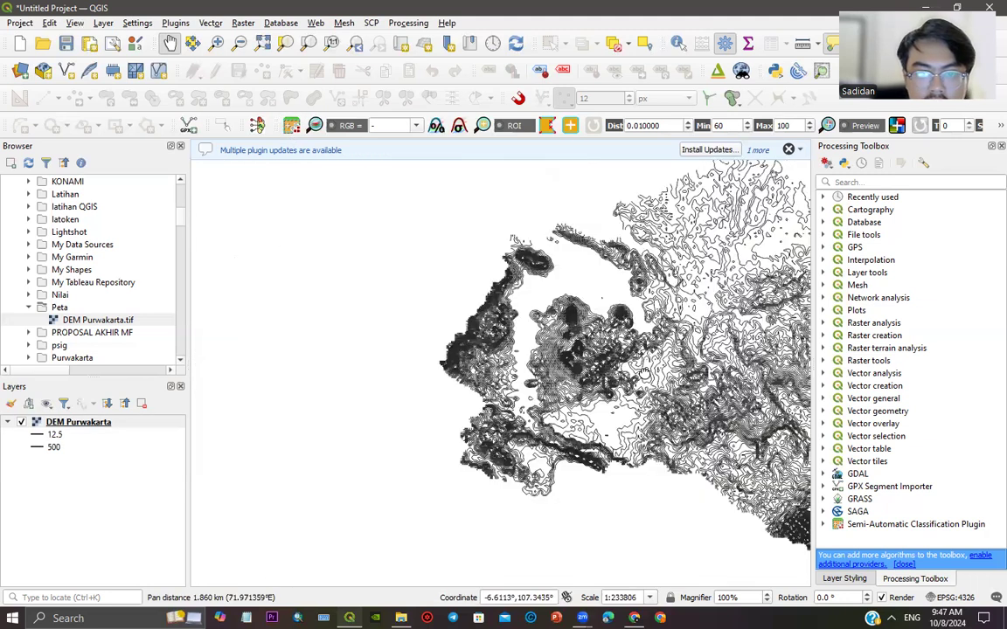
scroll(506, 316, up, 4)
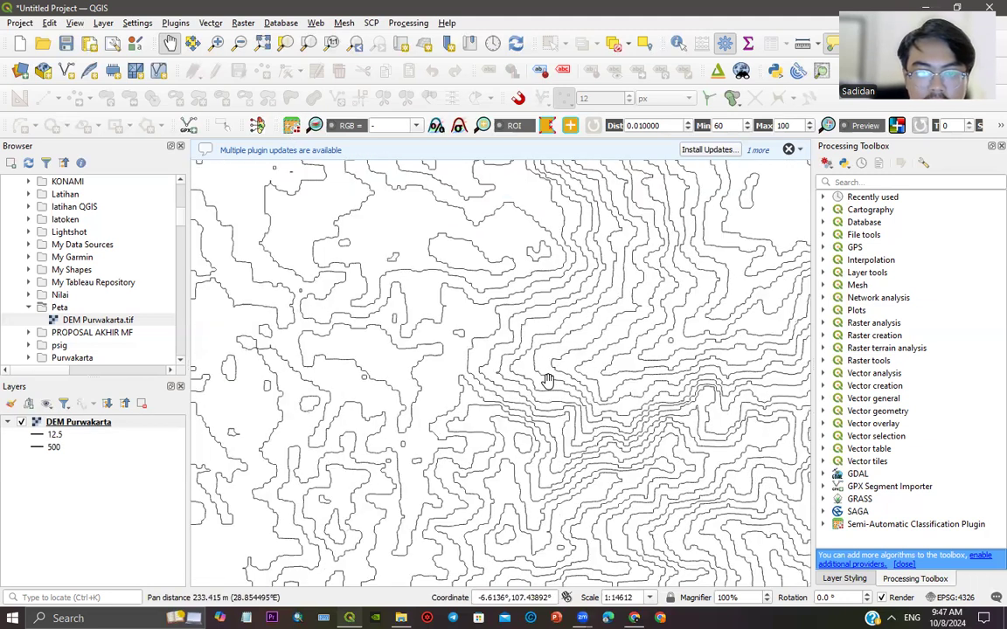
scroll(488, 323, down, 1)
scroll(536, 314, down, 1)
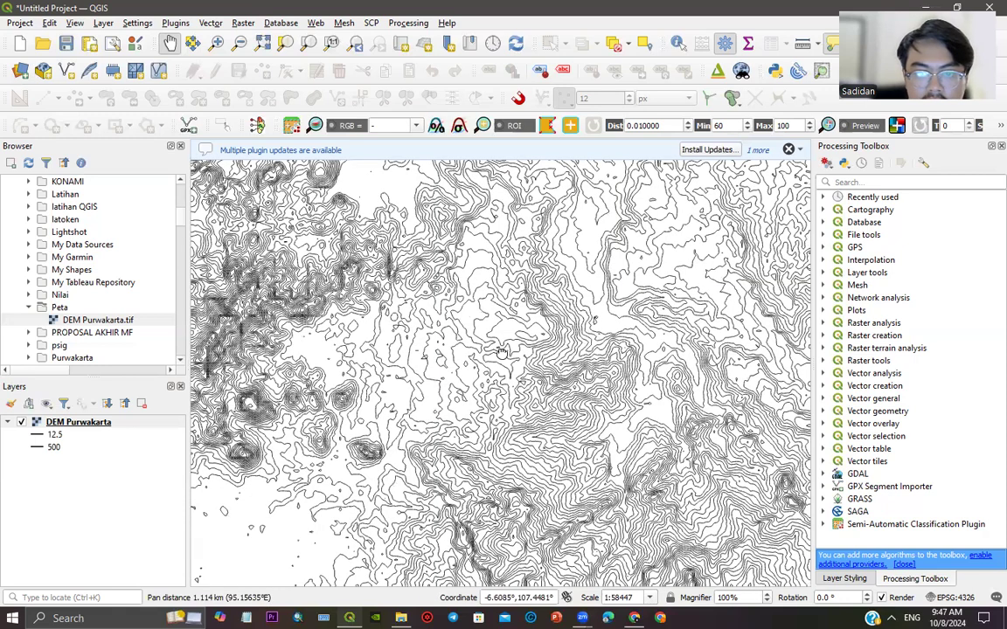
scroll(389, 399, up, 2)
scroll(417, 395, down, 3)
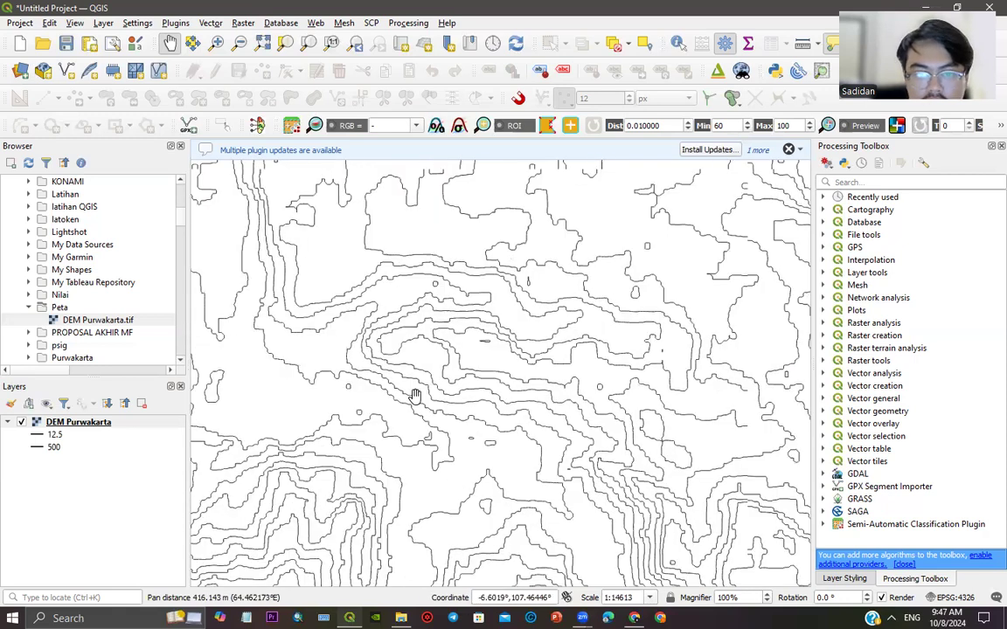
scroll(498, 323, down, 1)
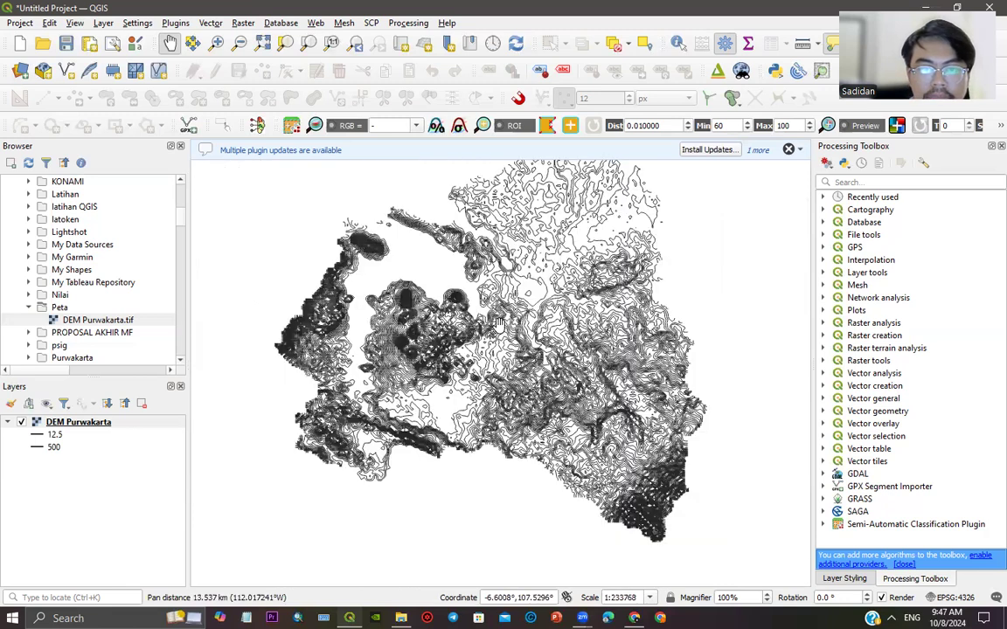
scroll(496, 325, up, 2)
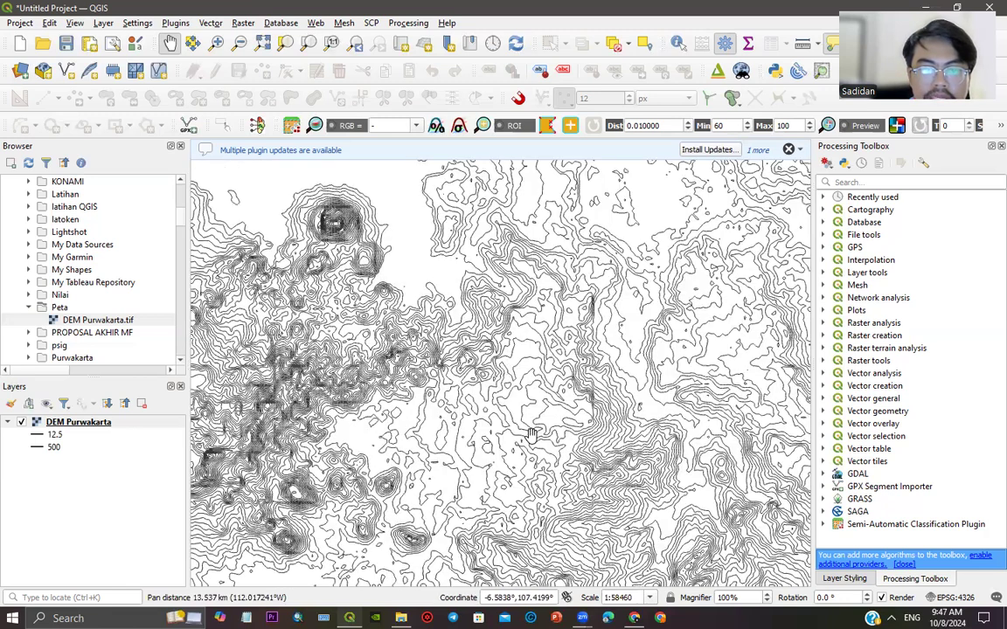
scroll(553, 168, down, 1)
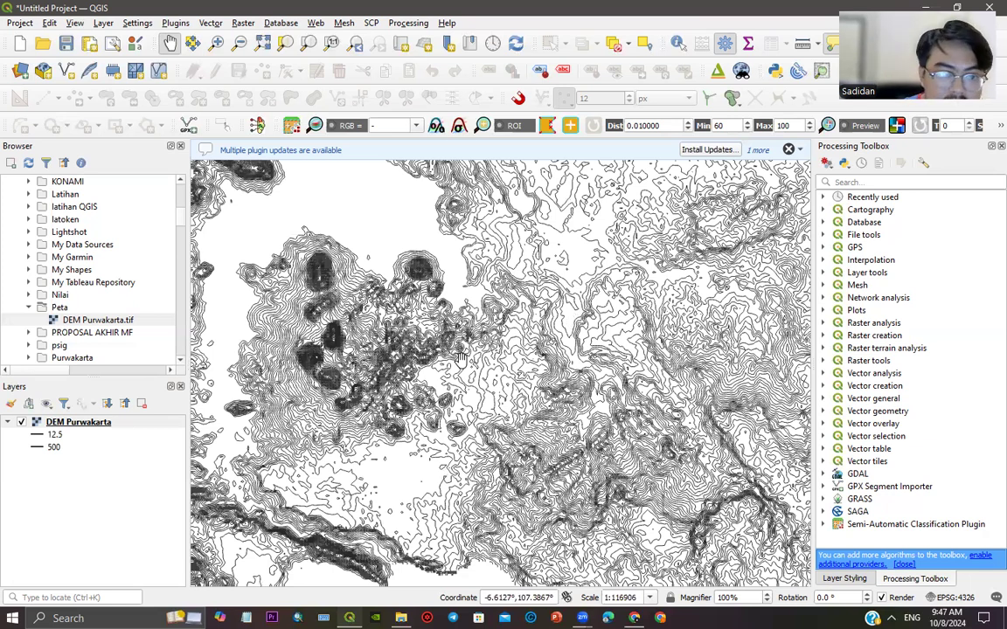
scroll(414, 325, up, 1)
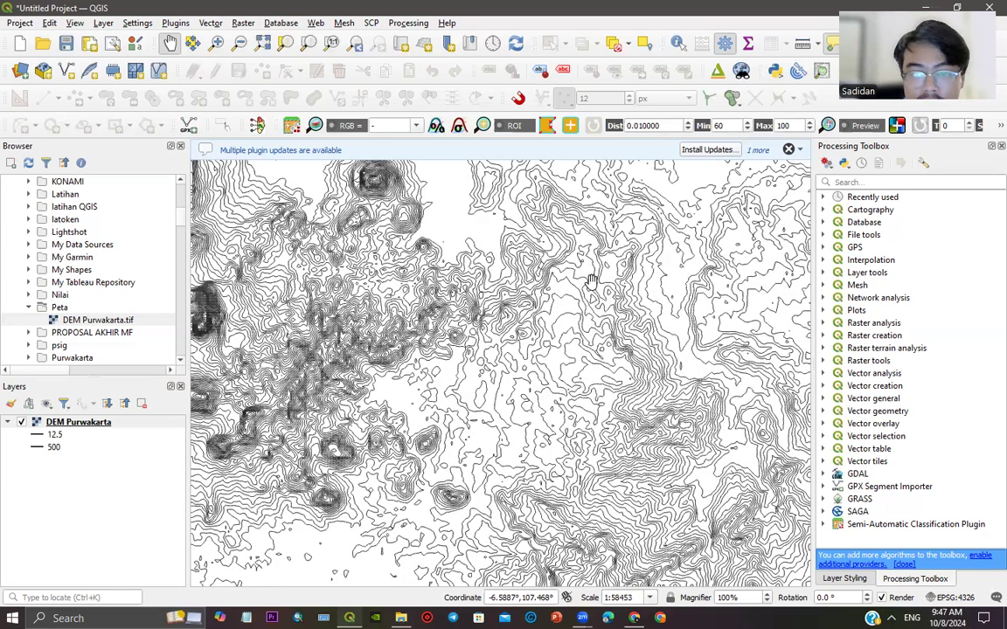
Step: Inspect individual 12.5-interval contour lines up close around the small hills near the central peaks, and review the full Purwakarta extent
scroll(540, 390, up, 5)
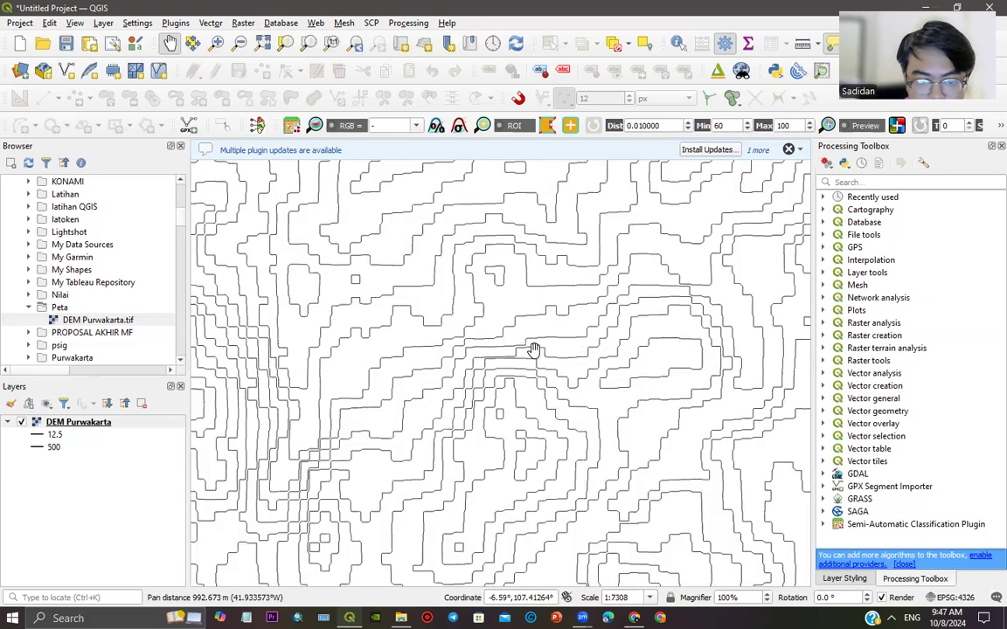
drag(547, 381, 553, 369)
scroll(408, 387, up, 1)
scroll(487, 311, down, 1)
scroll(487, 310, down, 3)
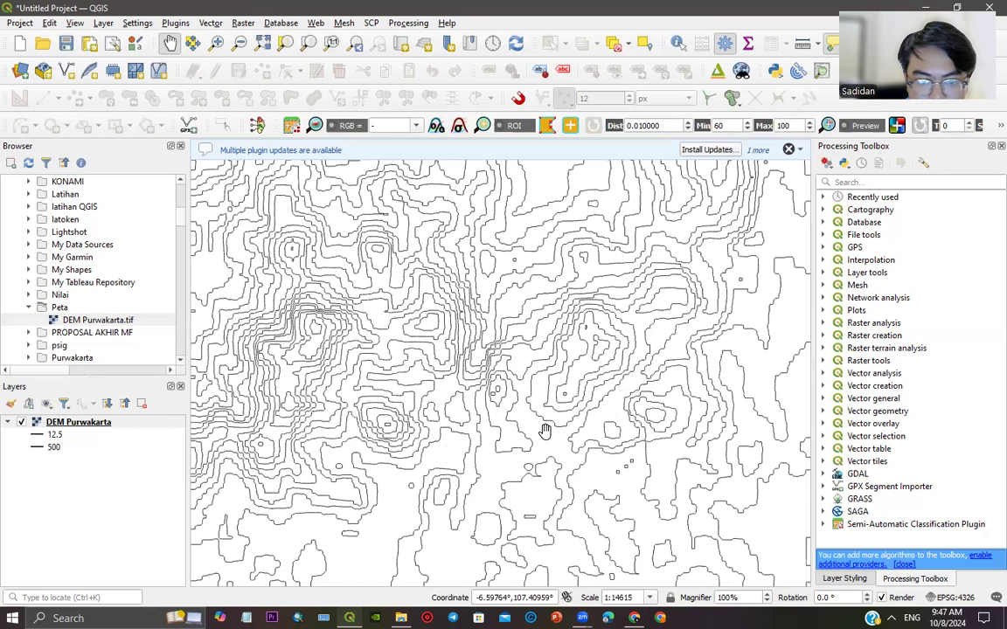
scroll(507, 397, up, 3)
scroll(455, 324, down, 4)
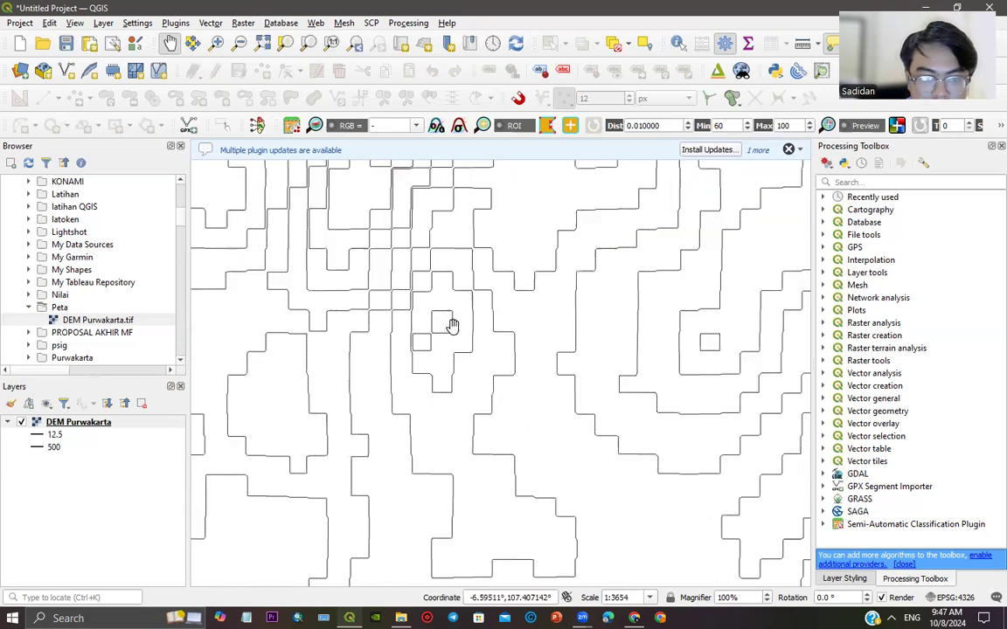
scroll(480, 320, down, 3)
drag(465, 332, 815, 464)
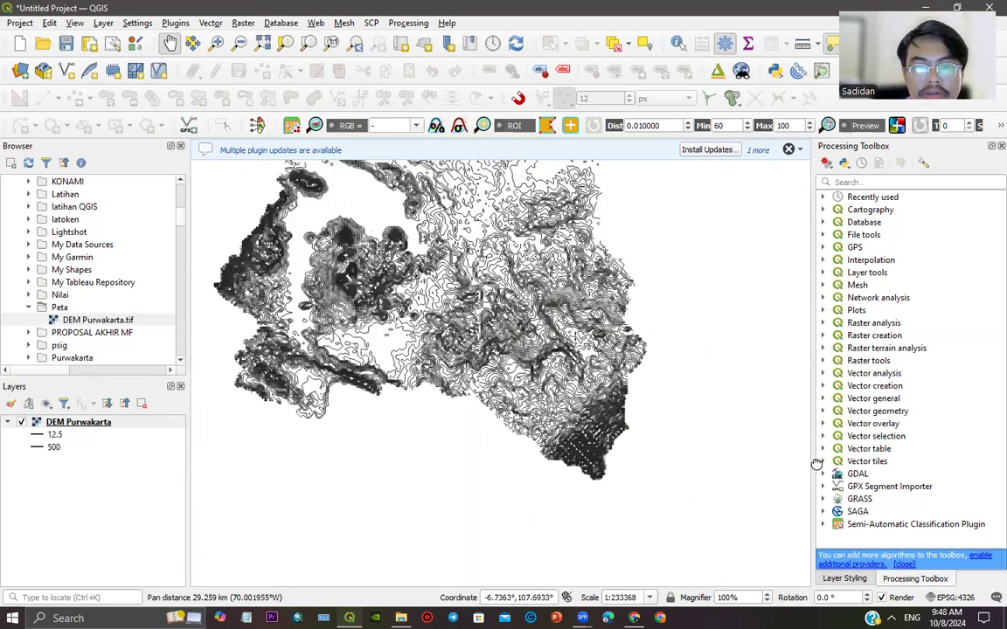
drag(682, 364, 744, 464)
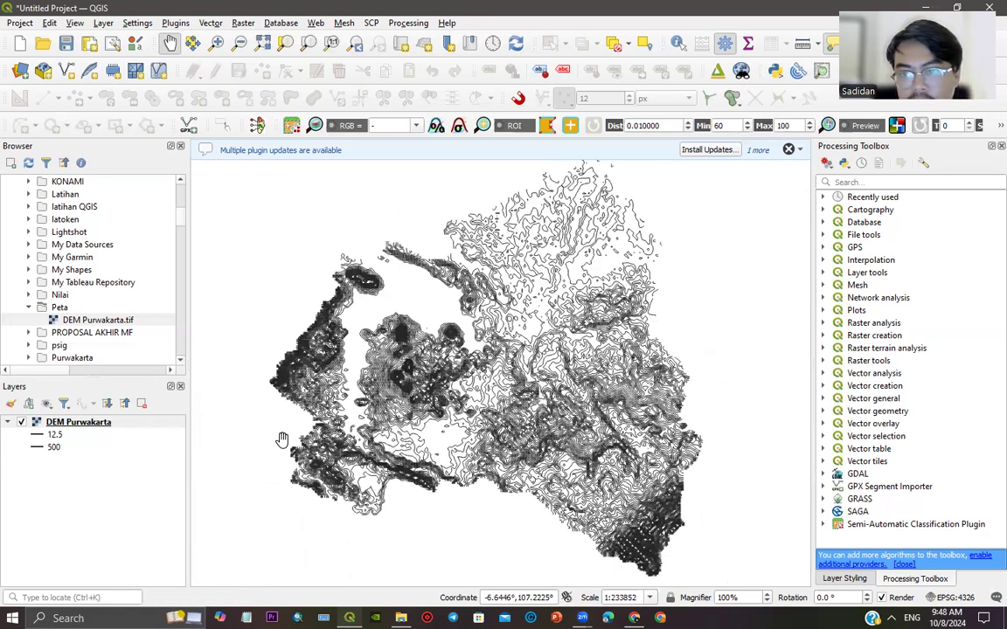